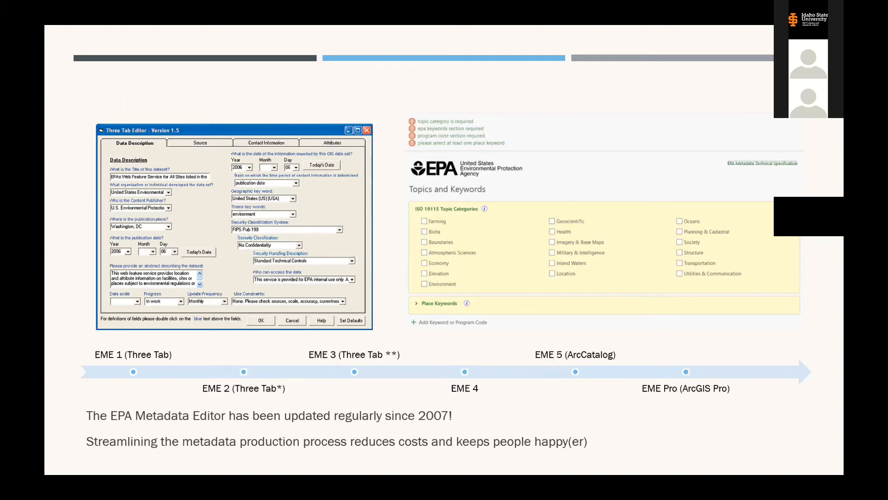
Advance the slideshow from the EME version timeline slide to the DEMO title slide.
{"action": "key", "text": "Right"}
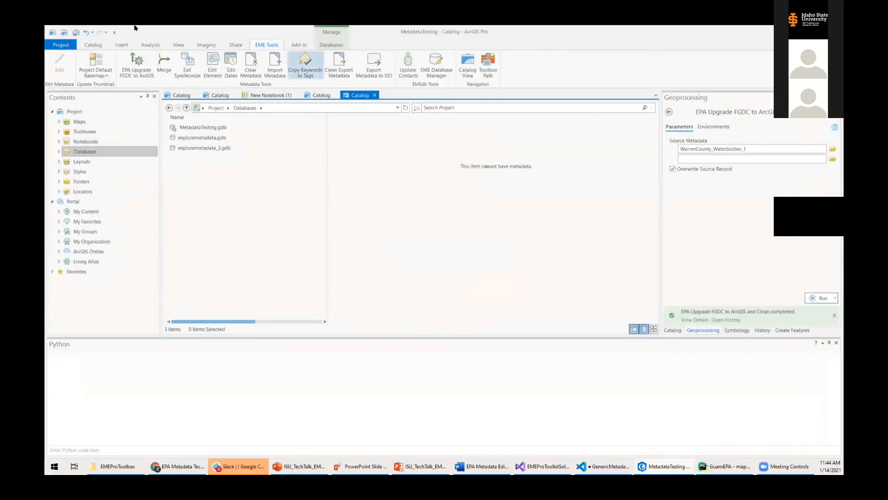
Open exploremetadata_3.gdb in the Catalog view and select the WarrenCounty_Boundary feature class.
{"action": "left_click", "coordinate": [93, 45]}
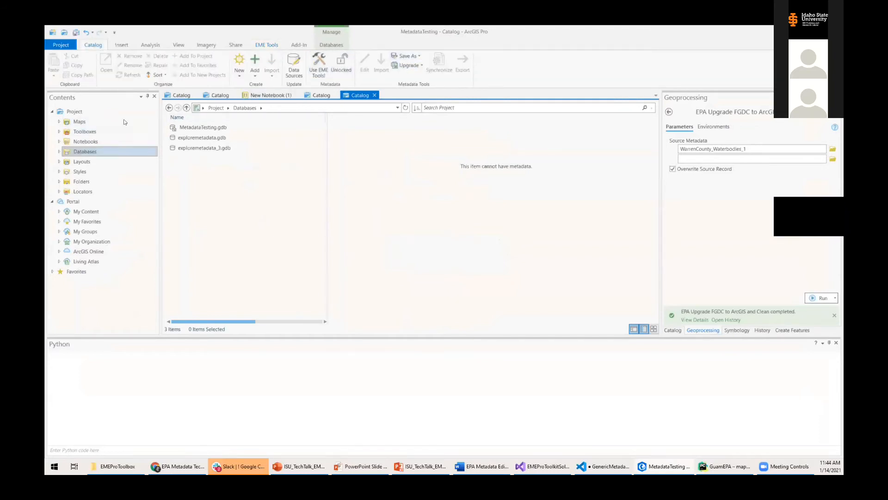
{"action": "double_click", "coordinate": [187, 148]}
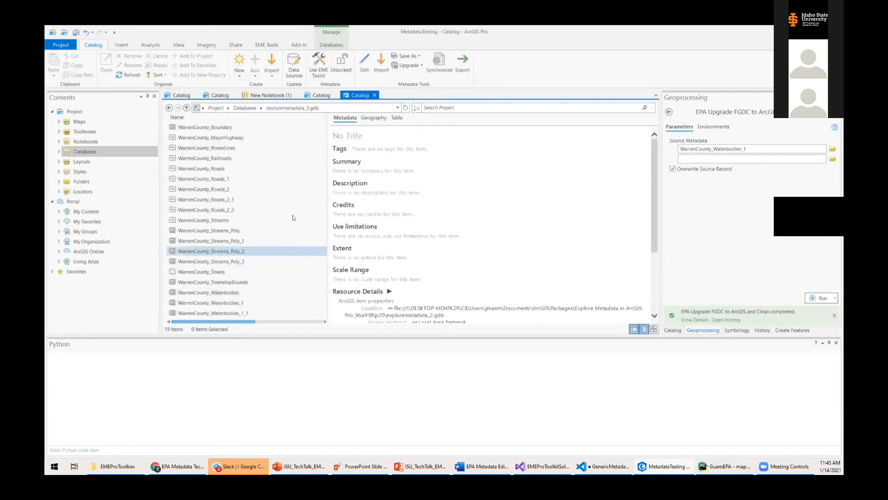
{"action": "left_click", "coordinate": [198, 126]}
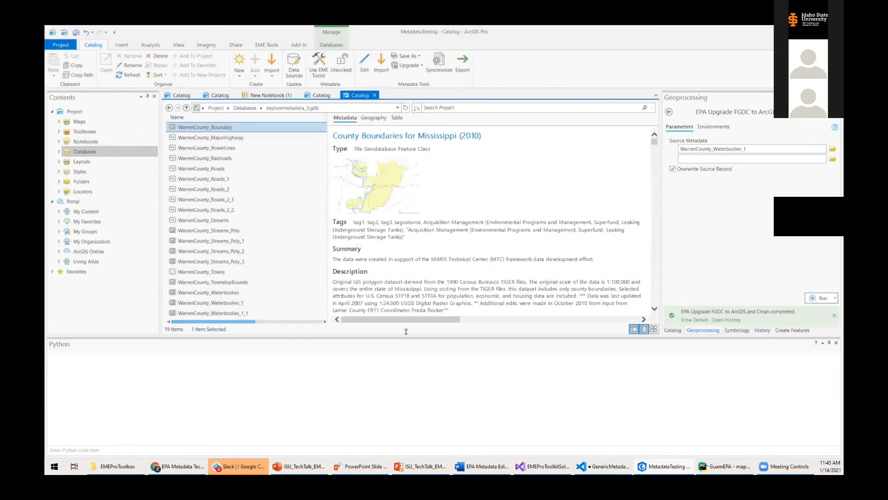
Review WarrenCounty_Boundary's summary, tags and description, then preview its county outline on a map.
{"action": "left_click_drag", "start_coordinate": [406, 337], "coordinate": [396, 408]}
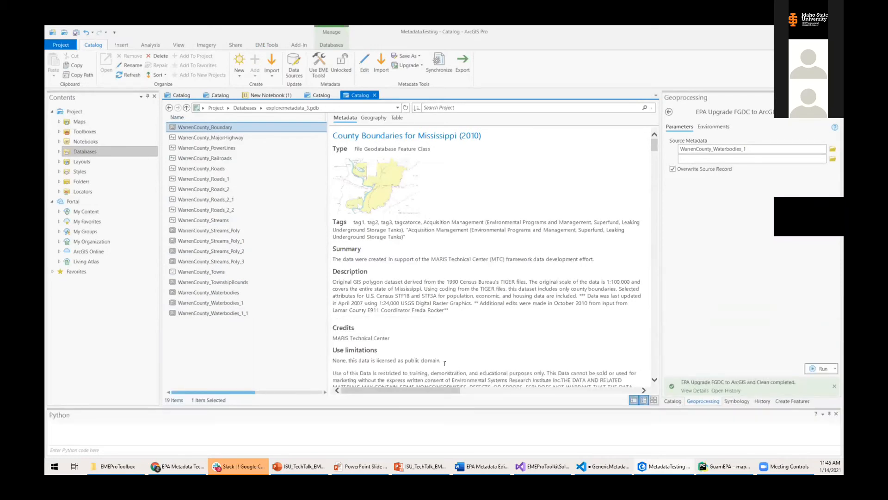
{"action": "left_click_drag", "start_coordinate": [445, 363], "coordinate": [353, 258]}
{"action": "left_click", "coordinate": [341, 244]}
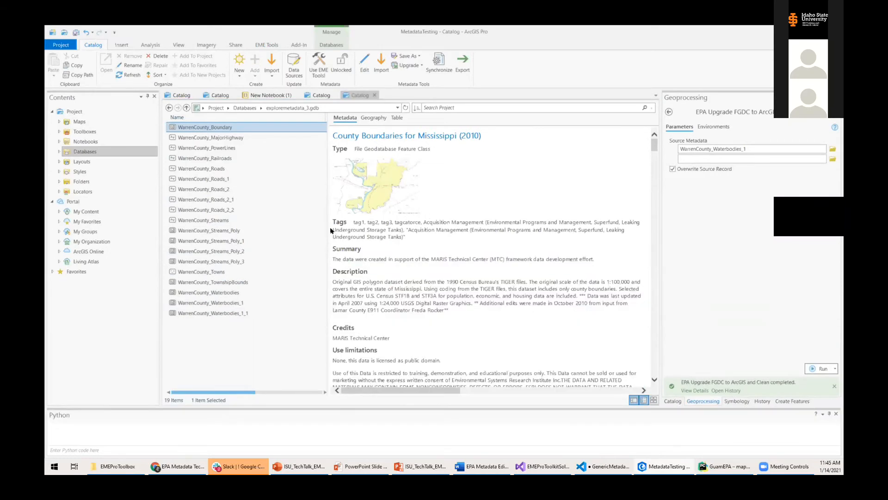
{"action": "left_click_drag", "start_coordinate": [335, 224], "coordinate": [407, 289]}
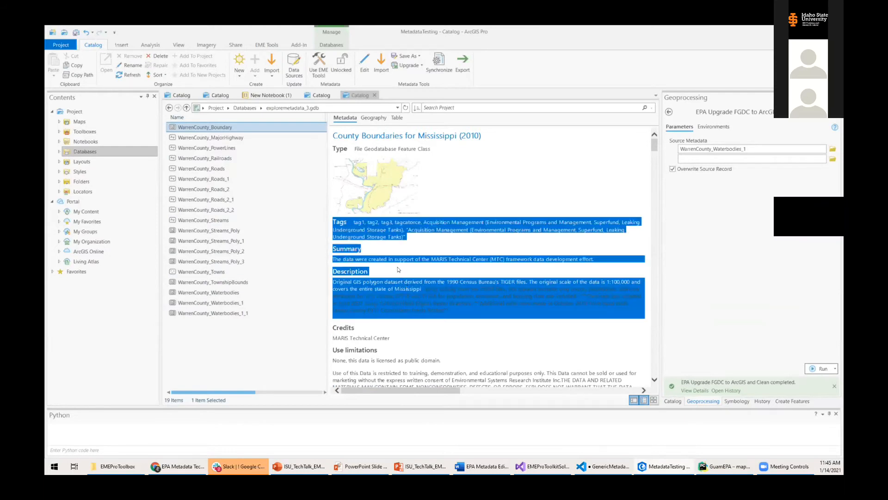
{"action": "left_click", "coordinate": [397, 268]}
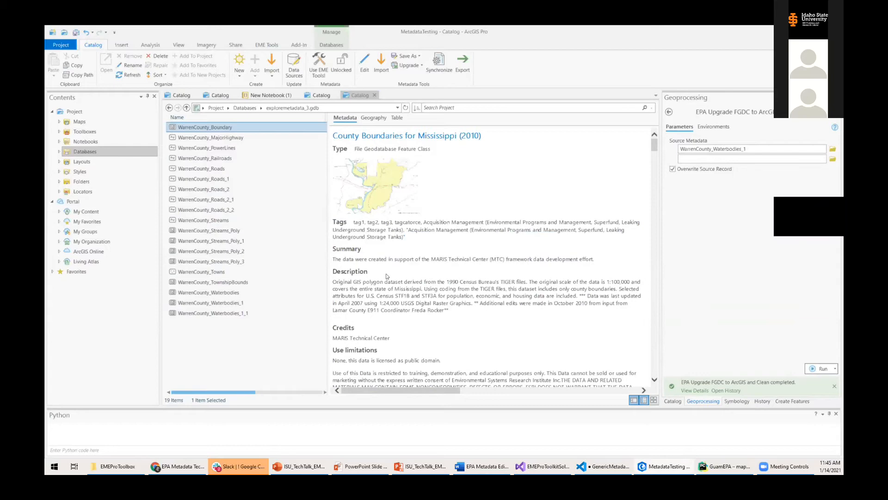
{"action": "scroll", "coordinate": [393, 283], "scroll_direction": "down", "scroll_amount": 10}
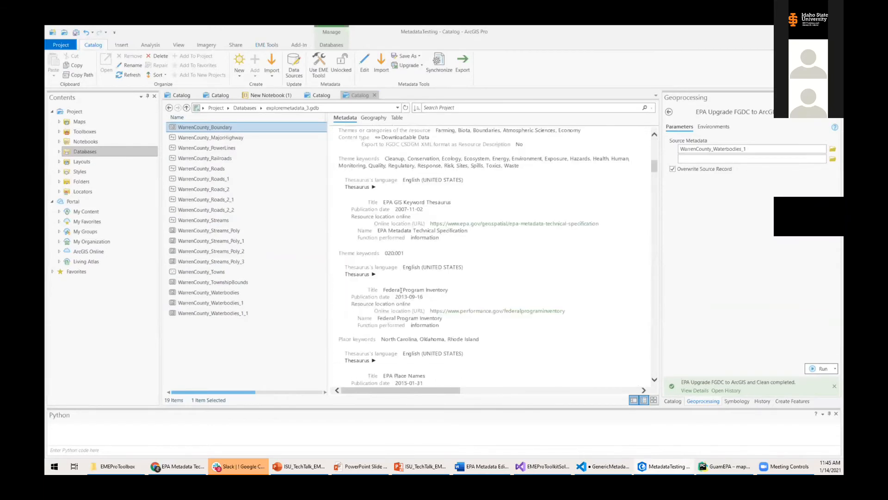
{"action": "scroll", "coordinate": [402, 291], "scroll_direction": "up", "scroll_amount": 10}
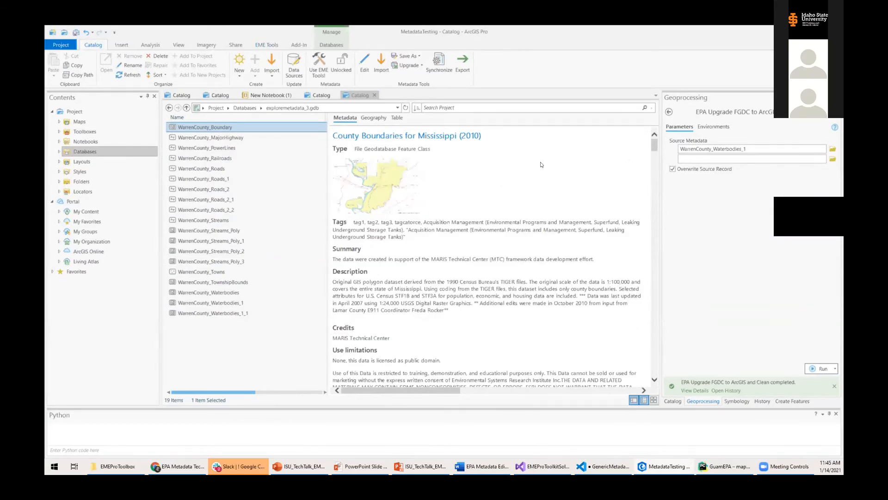
{"action": "left_click", "coordinate": [375, 119]}
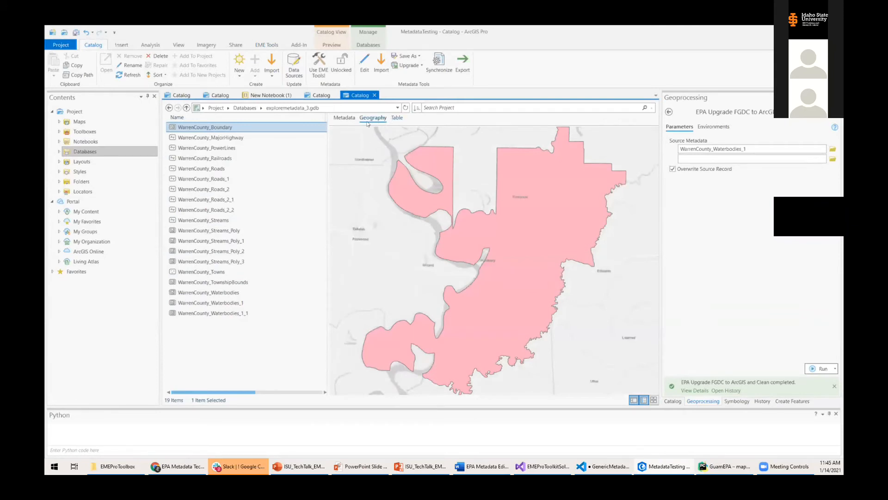
Put the boundary preview on the Streets (Night) basemap, save it as the thumbnail, and return to metadata.
{"action": "left_click_drag", "start_coordinate": [462, 252], "coordinate": [450, 254]}
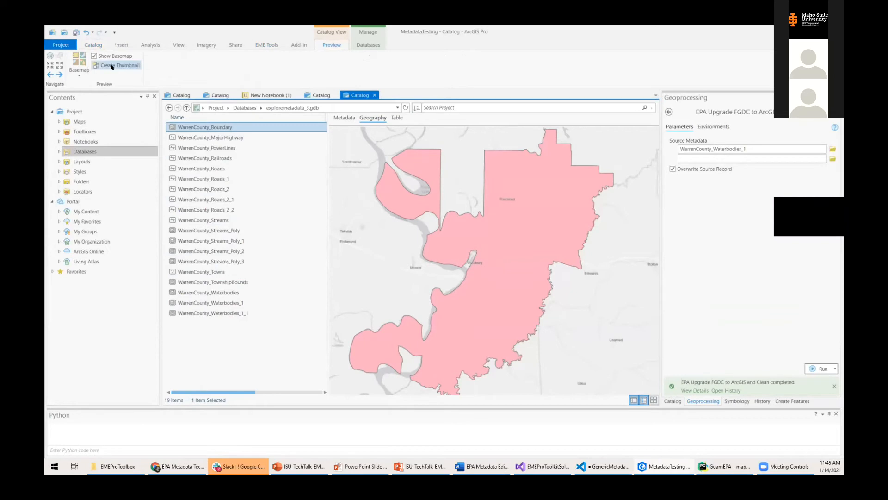
{"action": "left_click", "coordinate": [77, 70]}
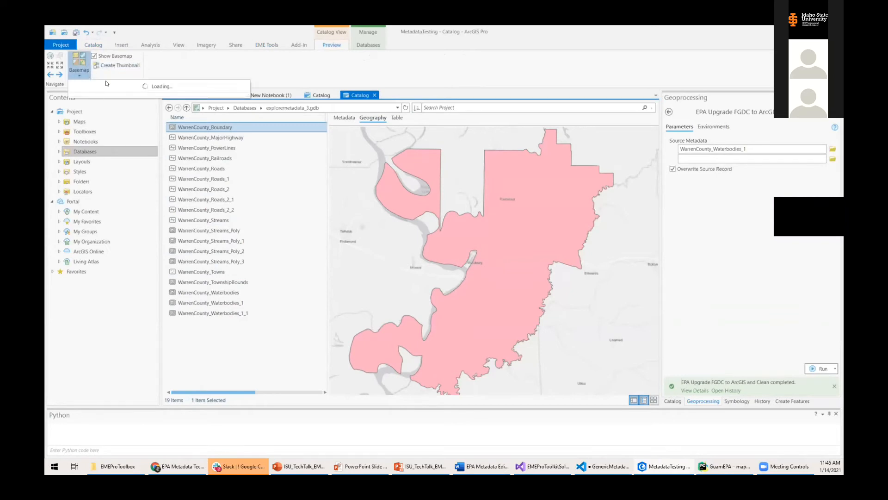
{"action": "left_click", "coordinate": [97, 172]}
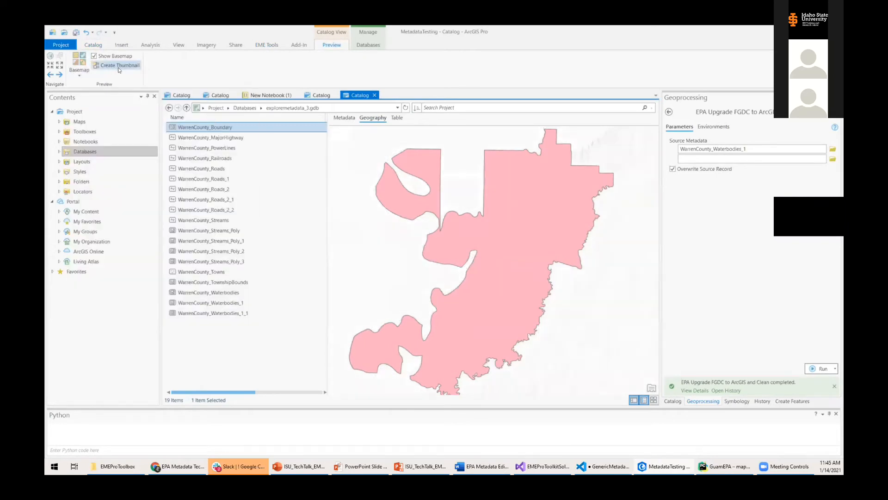
{"action": "left_click", "coordinate": [79, 65]}
{"action": "left_click", "coordinate": [166, 156]}
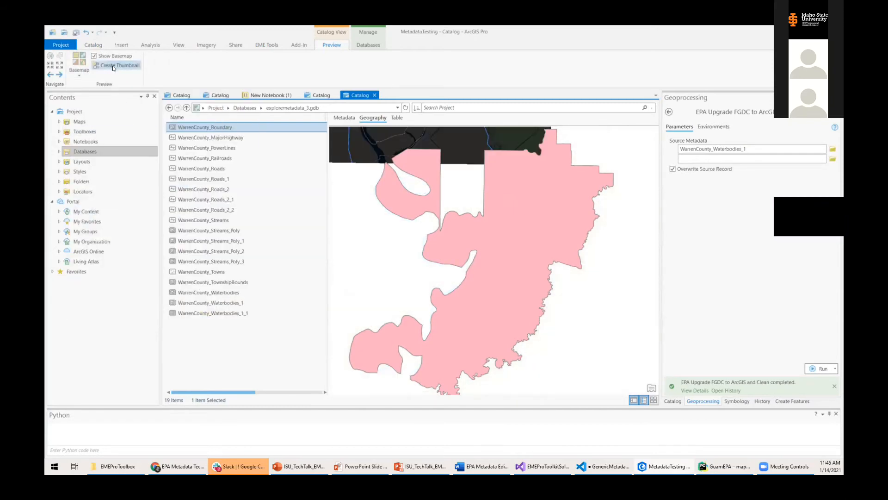
{"action": "left_click", "coordinate": [111, 68]}
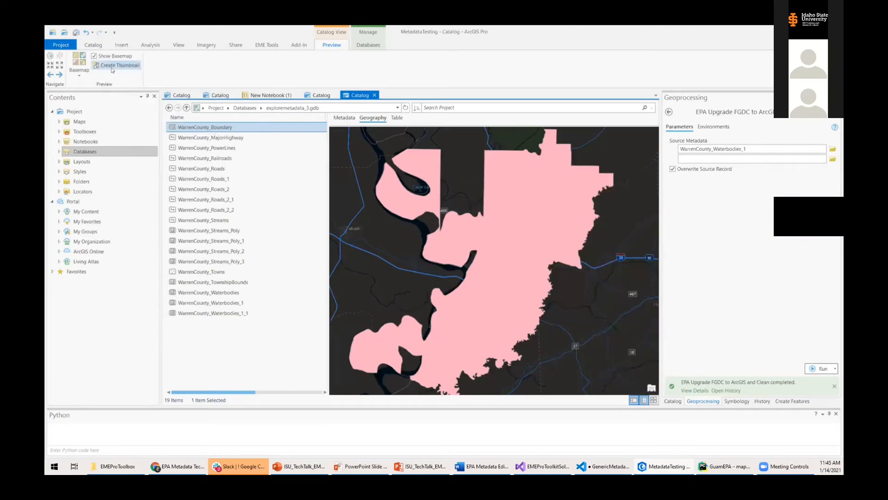
{"action": "left_click", "coordinate": [340, 118]}
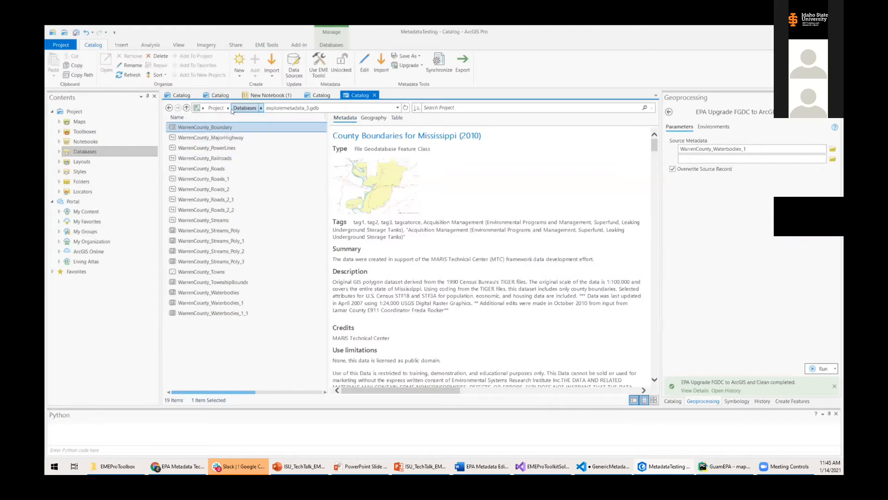
Refresh exploremetadata_3.gdb to show the dark boundary thumbnail, then bring up the EME Tools ribbon.
{"action": "left_click", "coordinate": [405, 108]}
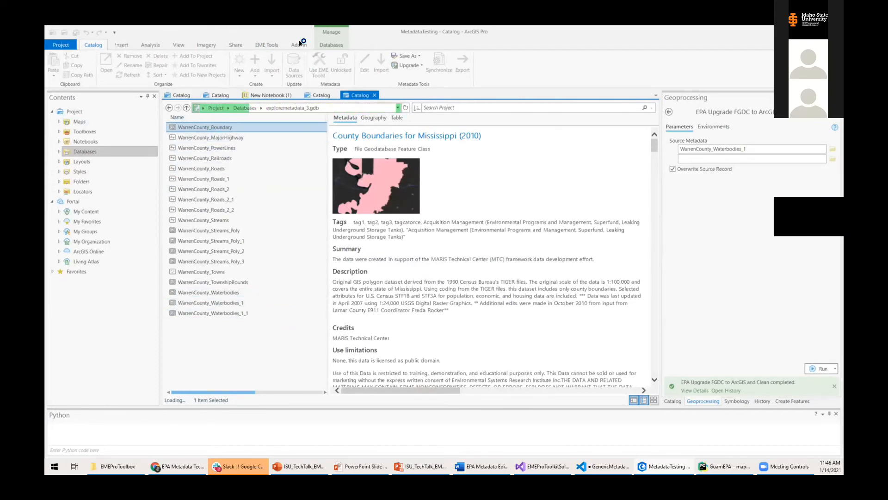
{"action": "left_click", "coordinate": [266, 45]}
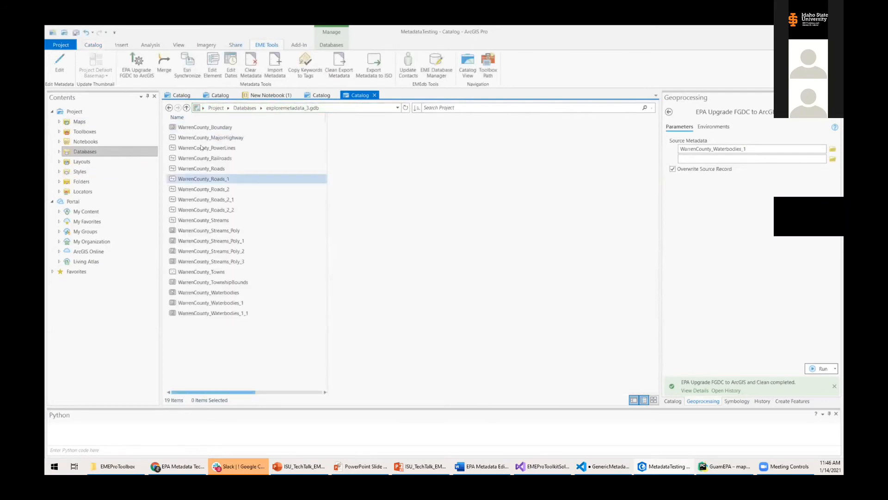
Regenerate Gray Basemap thumbnails for the Boundary through Railroads feature classes, then view WarrenCounty_Roads metadata.
{"action": "left_click", "coordinate": [205, 127]}
{"action": "left_click", "coordinate": [205, 158], "text": "shift"}
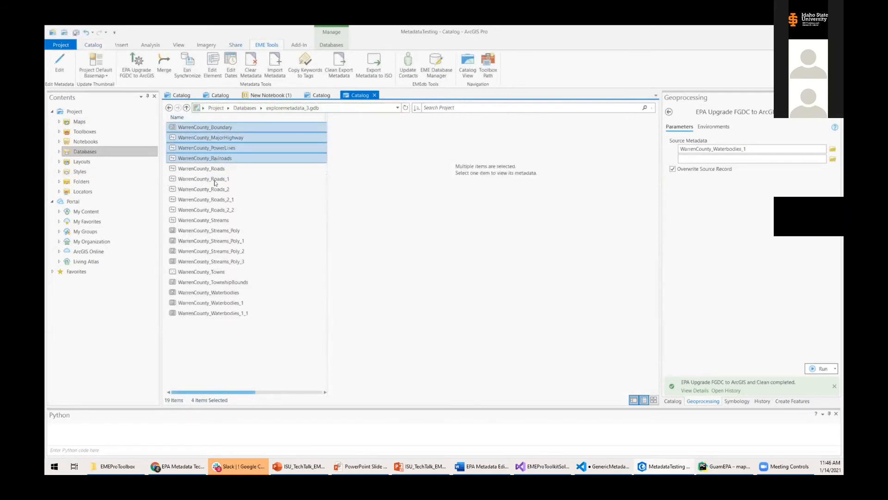
{"action": "left_click", "coordinate": [104, 75]}
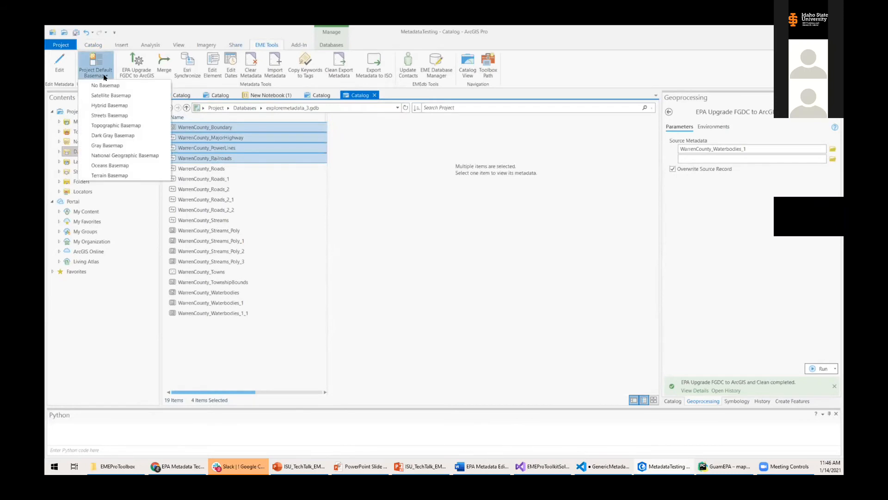
{"action": "left_click", "coordinate": [134, 147]}
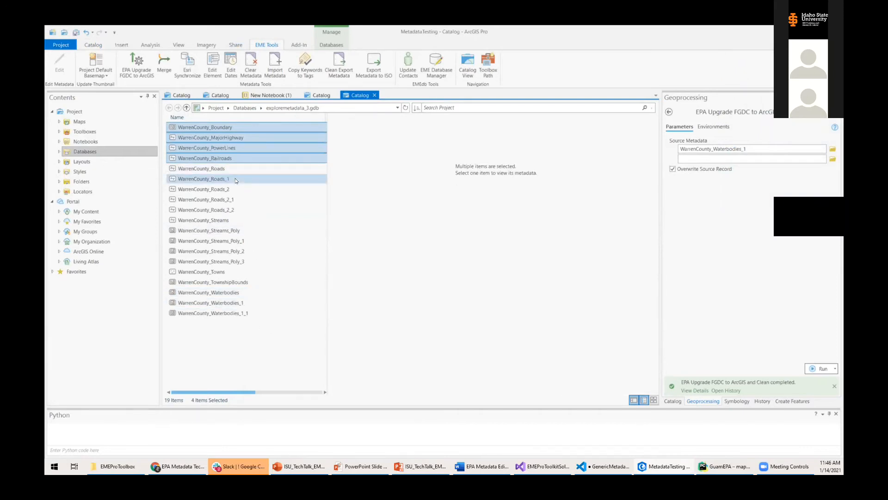
{"action": "left_click", "coordinate": [226, 167]}
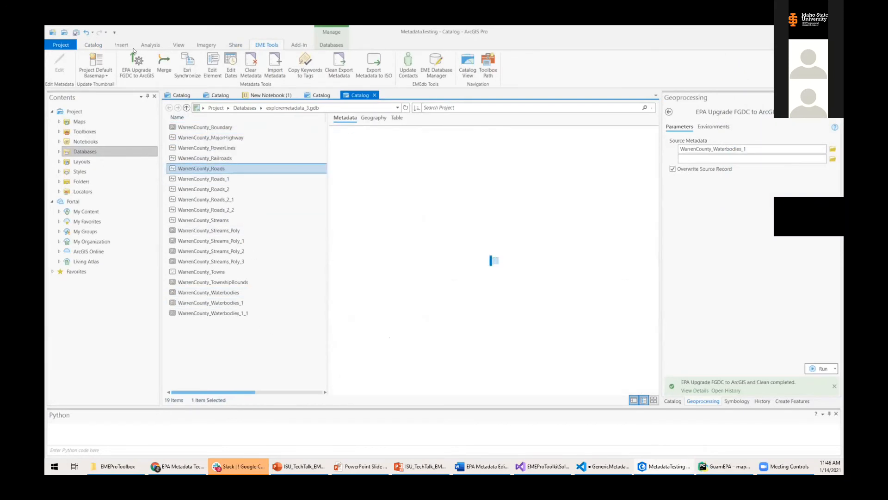
Reset the FGDC upgrade tool, compare the Waterbodies_1 and empty Waterbodies metadata, and expand the NewProj folder.
{"action": "left_click", "coordinate": [131, 75]}
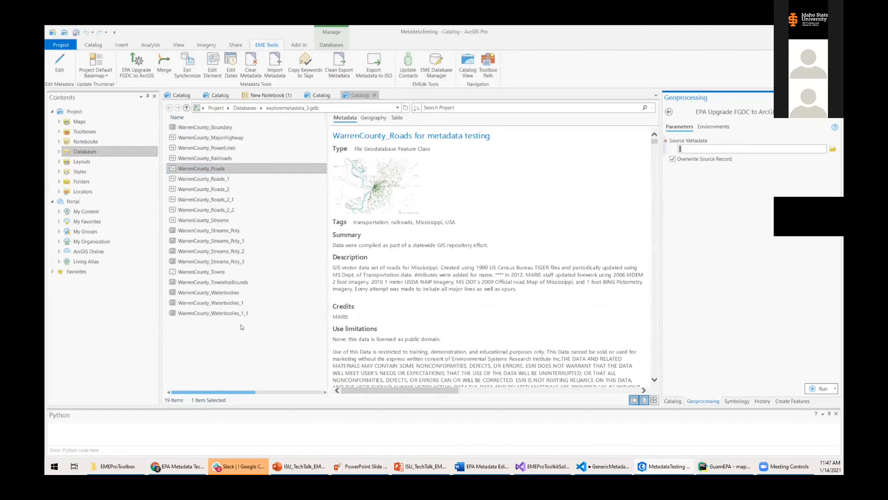
{"action": "left_click", "coordinate": [59, 152]}
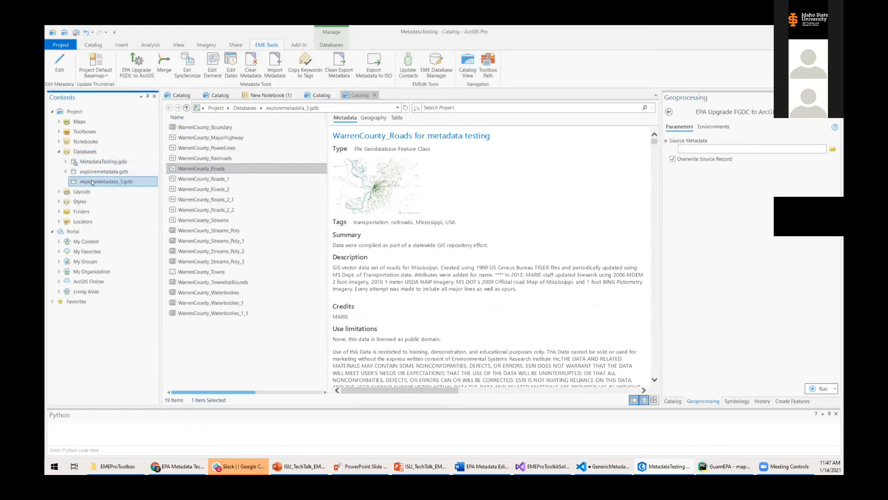
{"action": "left_click", "coordinate": [222, 303]}
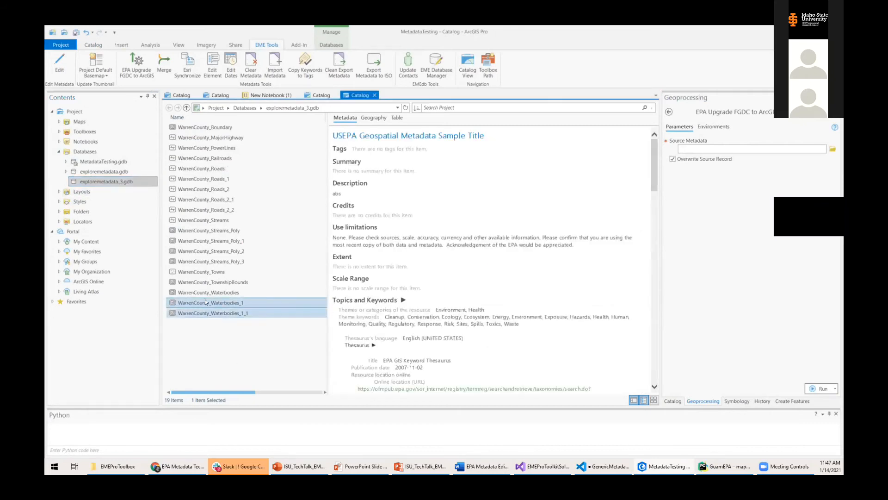
{"action": "left_click", "coordinate": [216, 292]}
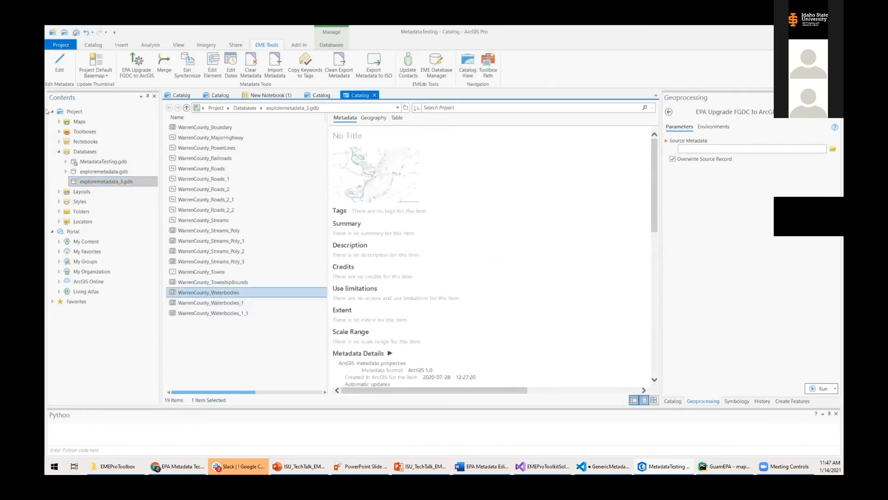
{"action": "left_click", "coordinate": [59, 212]}
{"action": "left_click", "coordinate": [66, 222]}
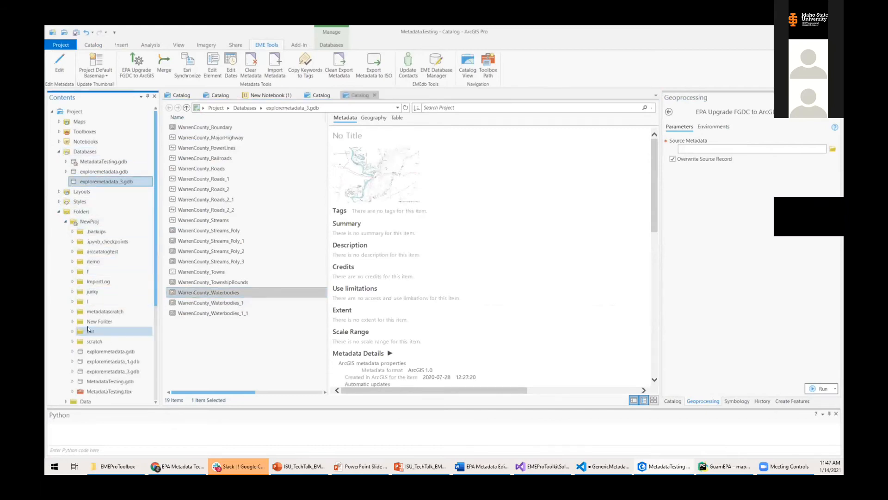
{"action": "left_click", "coordinate": [86, 260]}
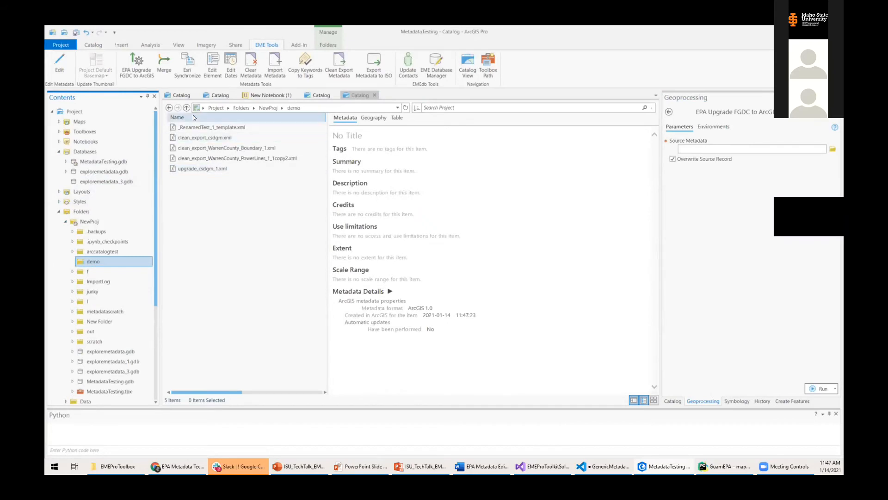
{"action": "left_click", "coordinate": [199, 140]}
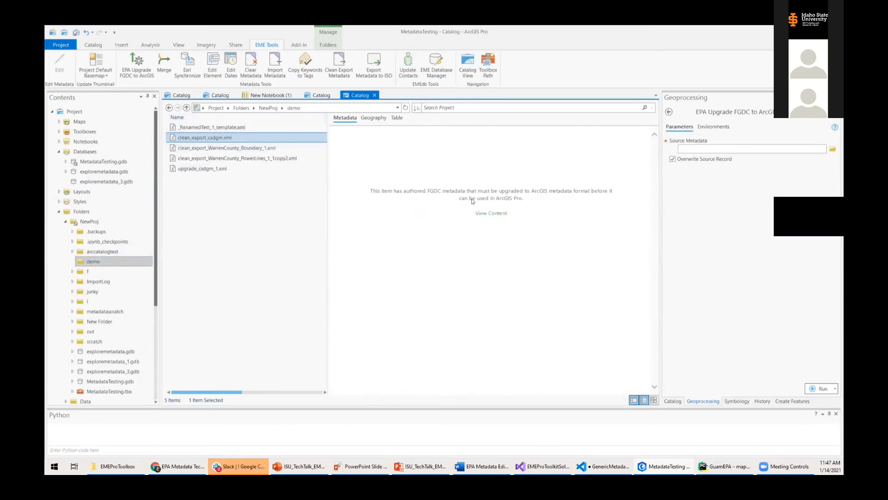
{"action": "left_click", "coordinate": [93, 182]}
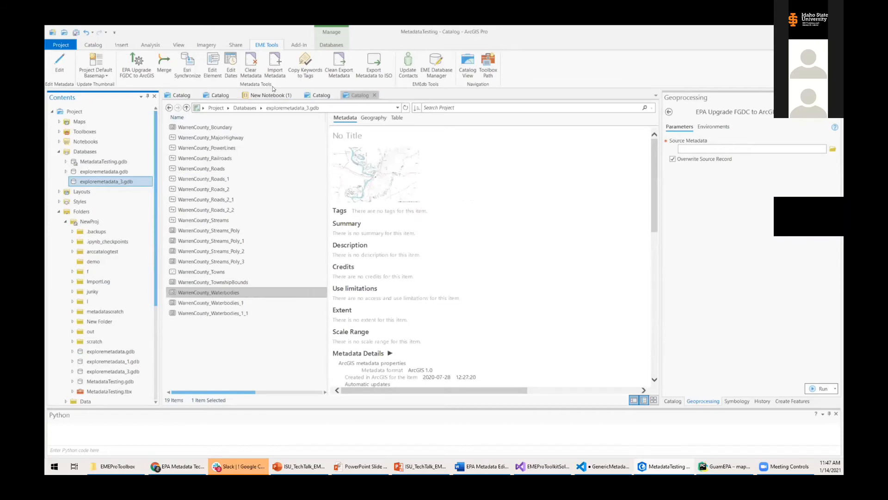
Import clean_export_csdgm.xml as the metadata record for WarrenCounty_Waterbodies.
{"action": "left_click_drag", "start_coordinate": [219, 291], "coordinate": [686, 167]}
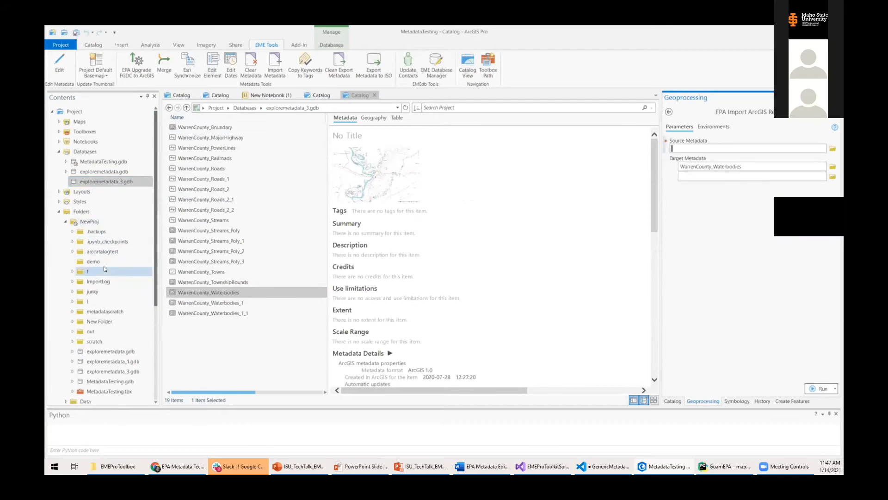
{"action": "left_click", "coordinate": [93, 261]}
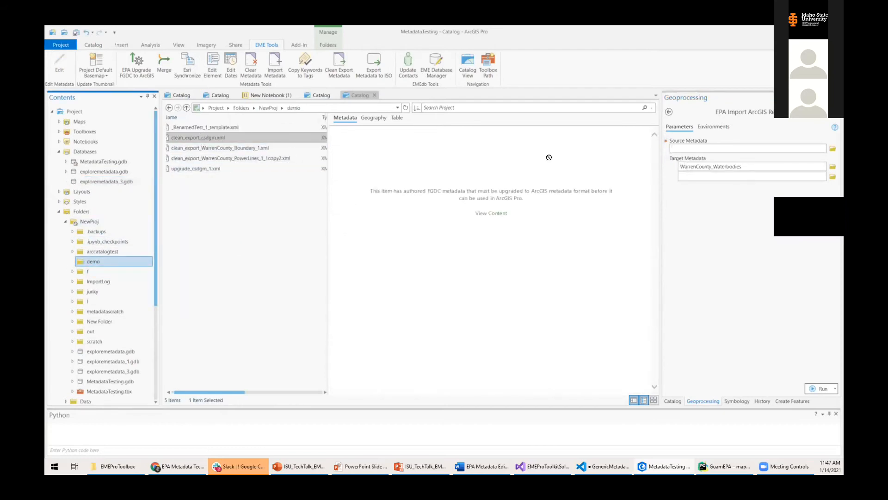
{"action": "left_click_drag", "start_coordinate": [198, 137], "coordinate": [707, 148]}
{"action": "left_click", "coordinate": [820, 388]}
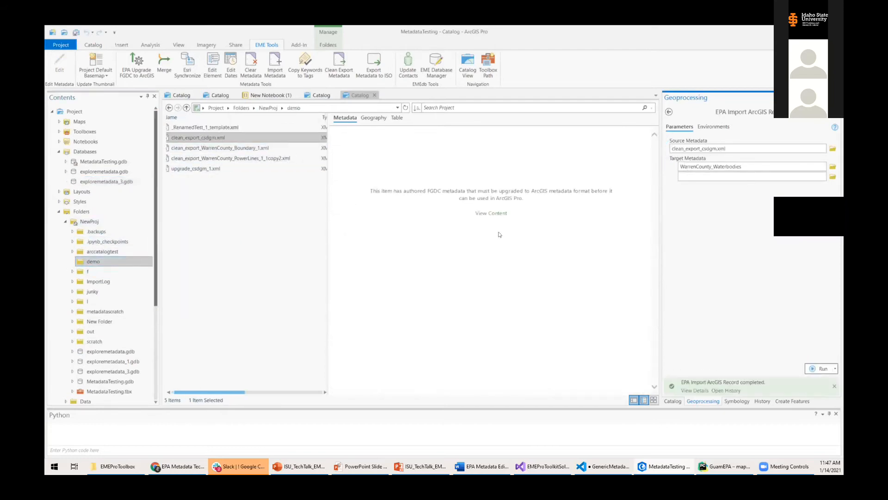
Review the FGDC upgrade warning, then set WarrenCounty_Waterbodies as the FGDC-to-ArcGIS upgrade source.
{"action": "left_click", "coordinate": [106, 181]}
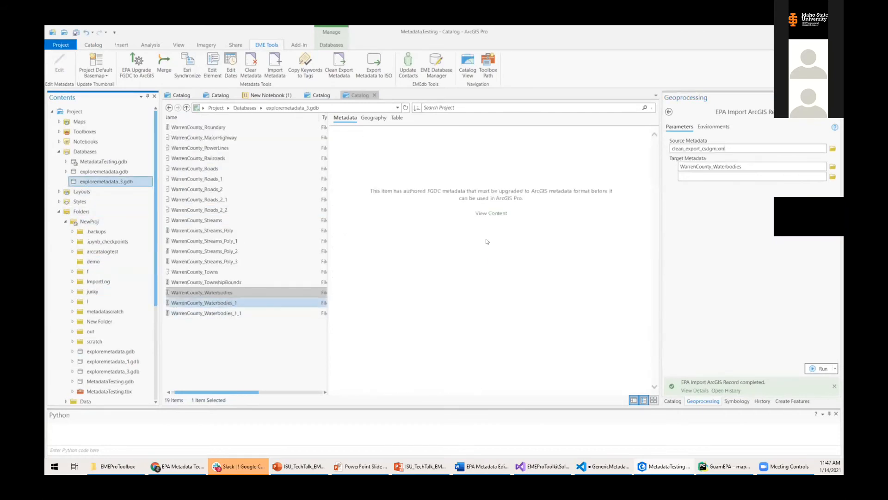
{"action": "left_click_drag", "start_coordinate": [381, 190], "coordinate": [496, 185]}
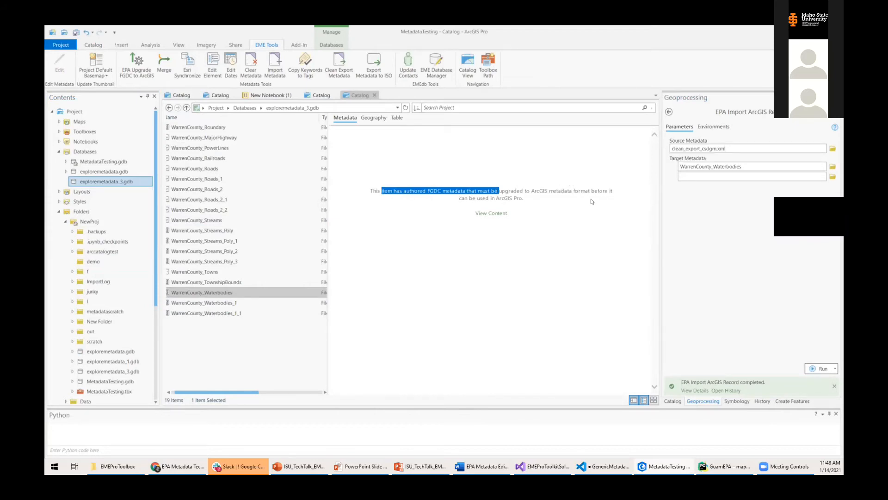
{"action": "left_click_drag", "start_coordinate": [549, 190], "coordinate": [590, 199]}
{"action": "left_click", "coordinate": [513, 239]}
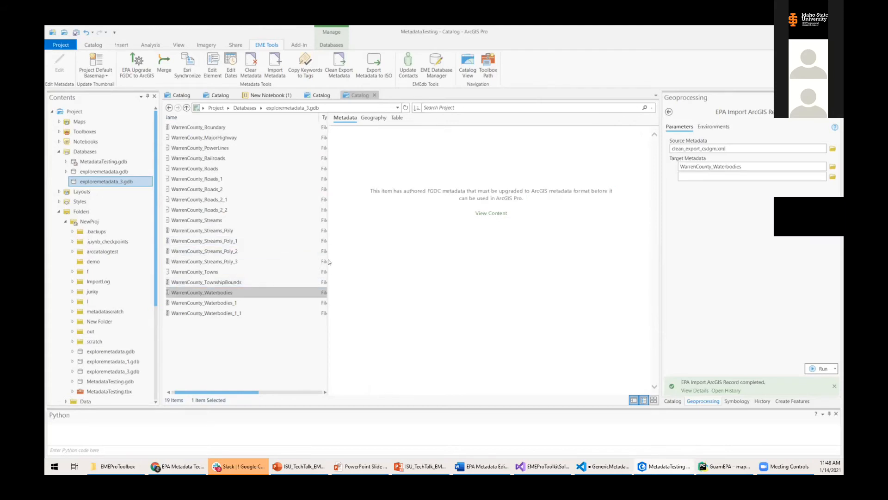
{"action": "left_click_drag", "start_coordinate": [328, 262], "coordinate": [404, 269]}
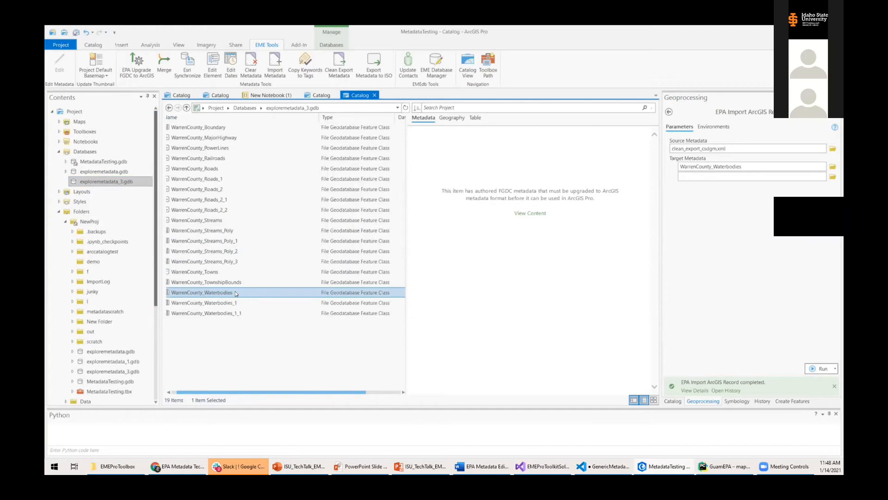
{"action": "left_click", "coordinate": [136, 62]}
{"action": "left_click_drag", "start_coordinate": [220, 293], "coordinate": [705, 148]}
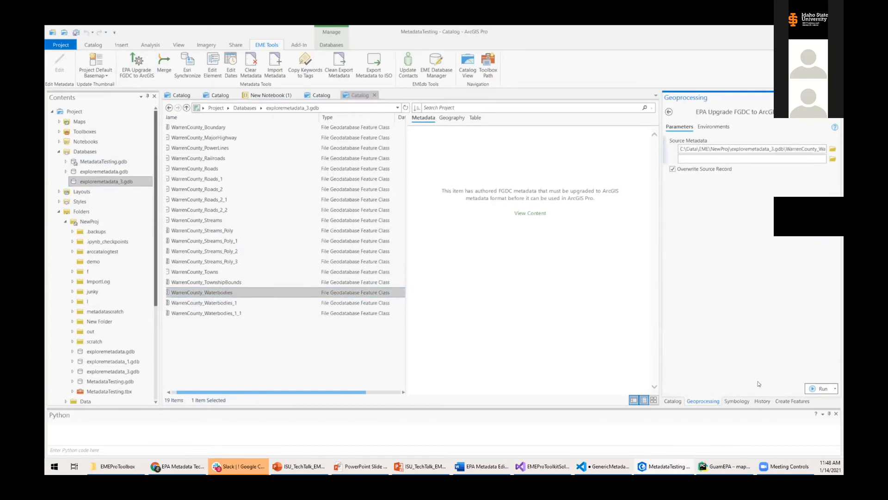
Run the FGDC upgrade and refresh so WarrenCounty_Waterbodies shows USEPA Geospatial Metadata Sample Title.
{"action": "left_click", "coordinate": [810, 386]}
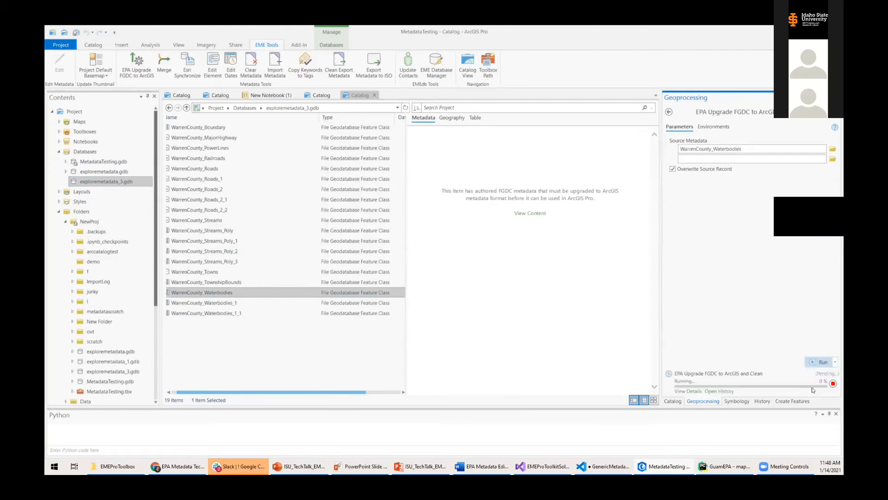
{"action": "left_click", "coordinate": [257, 288]}
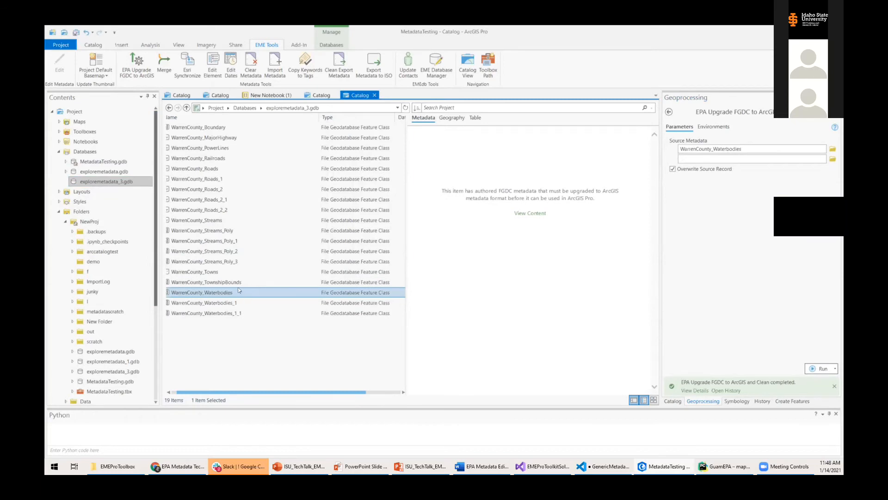
{"action": "left_click", "coordinate": [405, 107]}
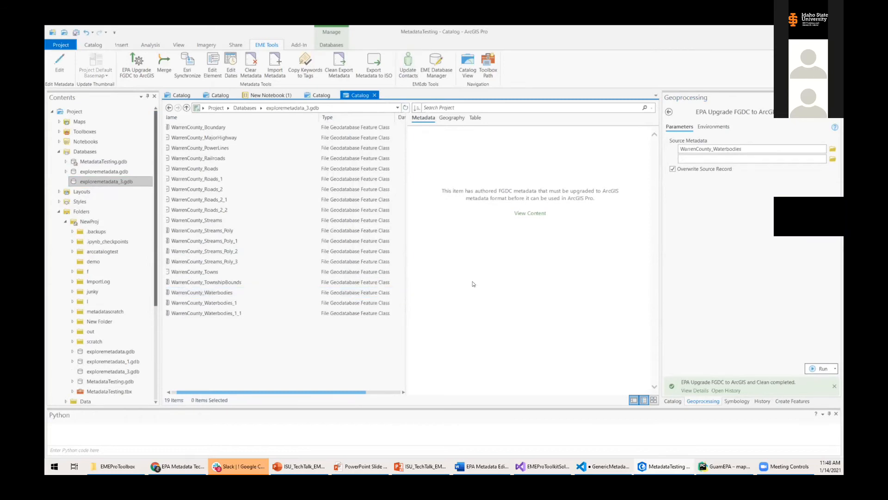
{"action": "left_click", "coordinate": [234, 295]}
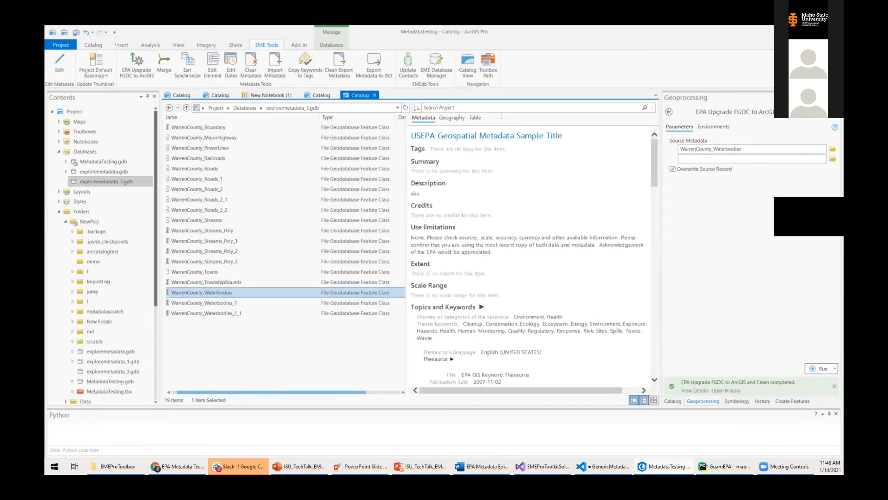
{"action": "left_click_drag", "start_coordinate": [407, 159], "coordinate": [348, 160]}
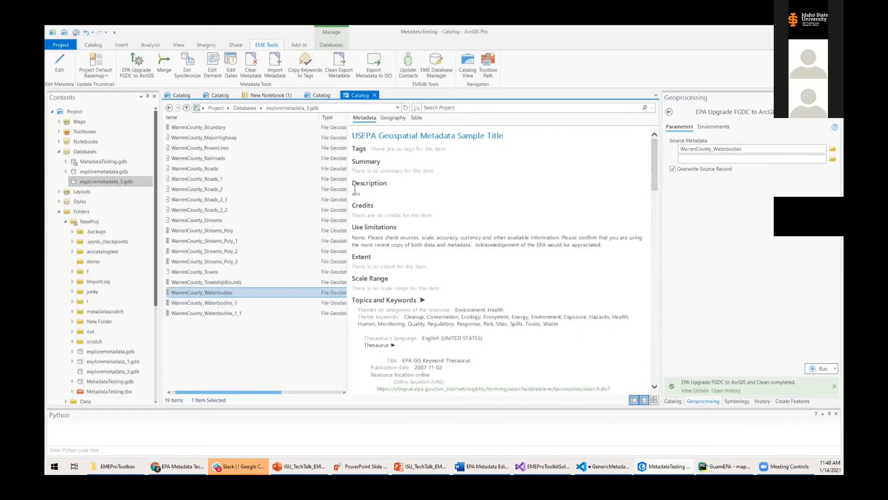
{"action": "left_click", "coordinate": [159, 68]}
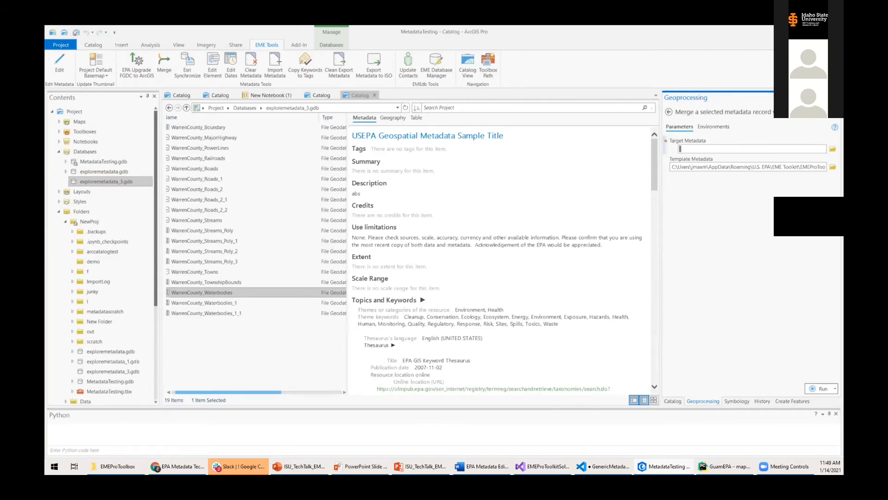
Switch to the slideshow and advance to the Merging Metadata Objects slide.
{"action": "key", "text": "alt+Tab"}
{"action": "key", "text": "Right"}
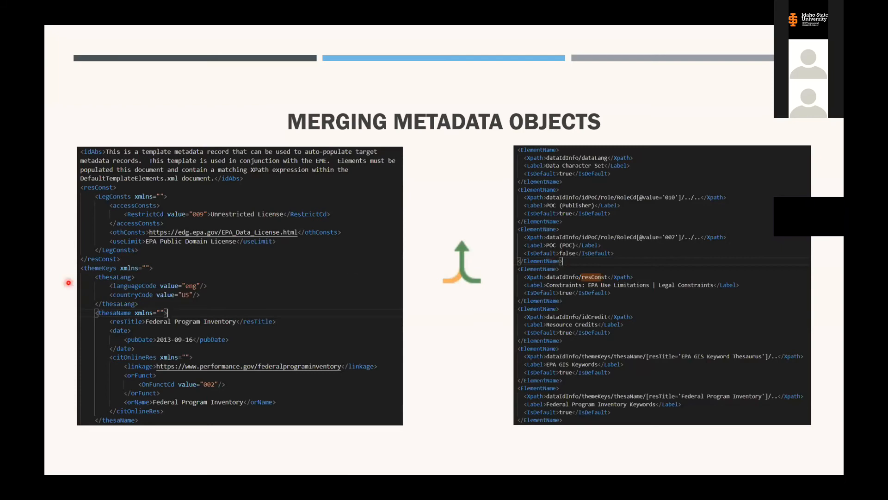
Return to ArcGIS Pro and widen the merge tool to show the GenericMetadataTemplate_EMEPro.xml template path.
{"action": "key", "text": "alt+Tab"}
{"action": "left_click_drag", "start_coordinate": [660, 200], "coordinate": [557, 207]}
{"action": "left_click_drag", "start_coordinate": [647, 167], "coordinate": [813, 164]}
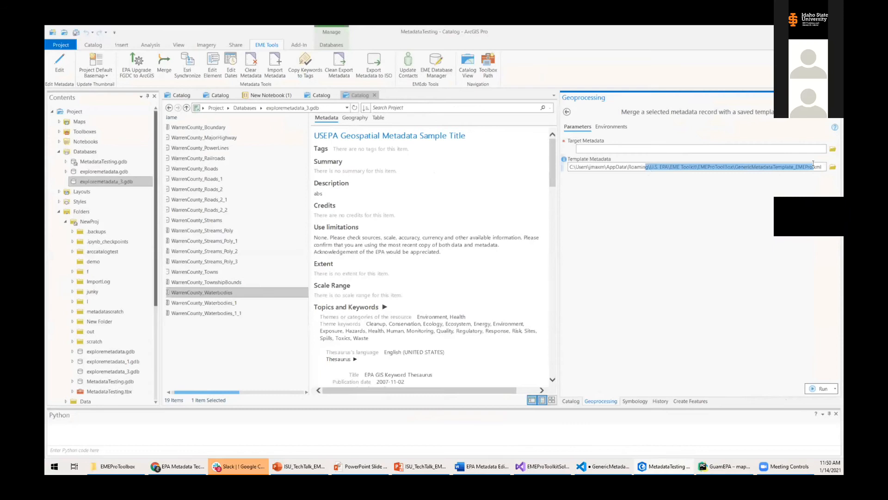
Merge the EPA metadata template into WarrenCounty_Towns as target metadata and refresh the catalog.
{"action": "left_click_drag", "start_coordinate": [814, 163], "coordinate": [825, 165]}
{"action": "left_click_drag", "start_coordinate": [204, 272], "coordinate": [647, 149]}
{"action": "left_click", "coordinate": [814, 389]}
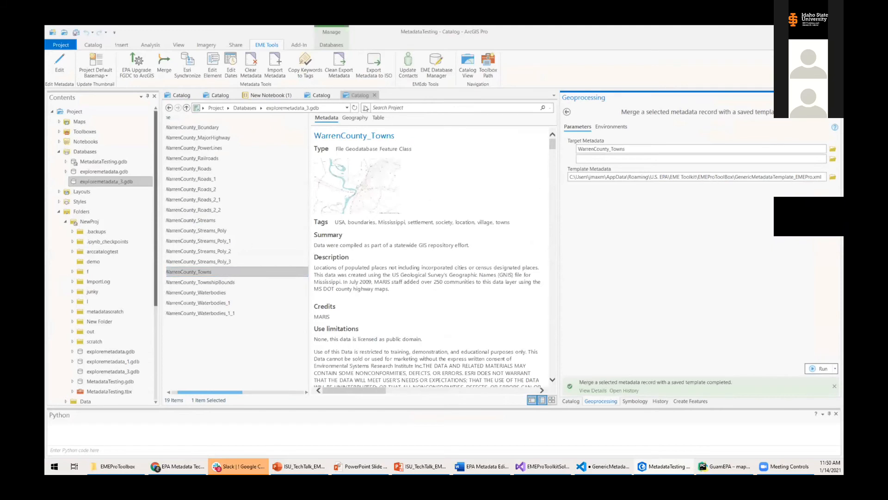
{"action": "left_click", "coordinate": [384, 107]}
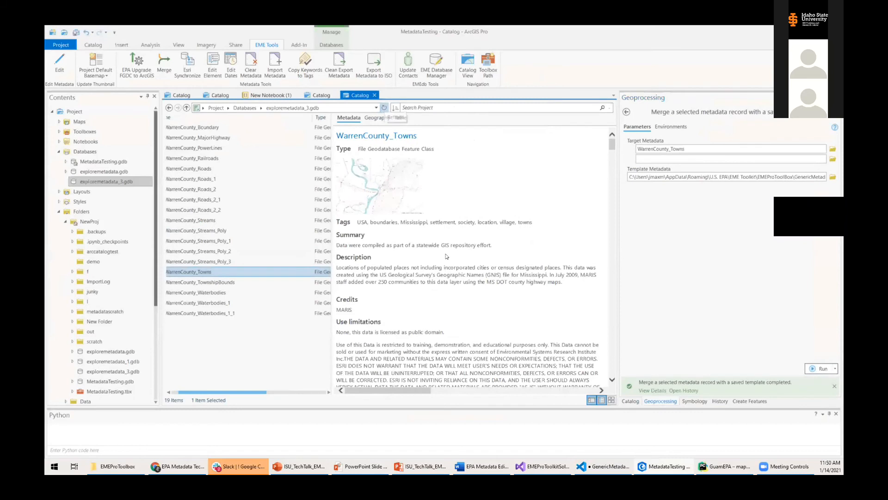
Review WarrenCounty_Towns' merged metadata, including its new credits and use limitations.
{"action": "left_click", "coordinate": [206, 272]}
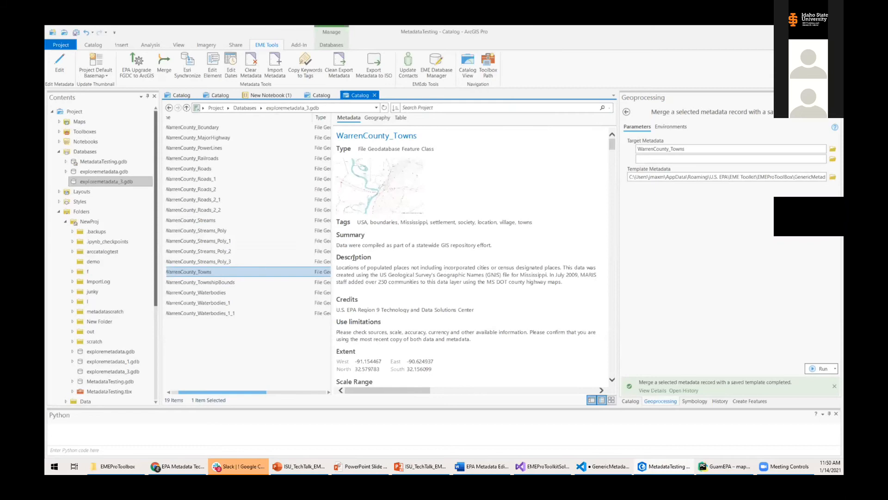
{"action": "left_click_drag", "start_coordinate": [337, 257], "coordinate": [418, 292]}
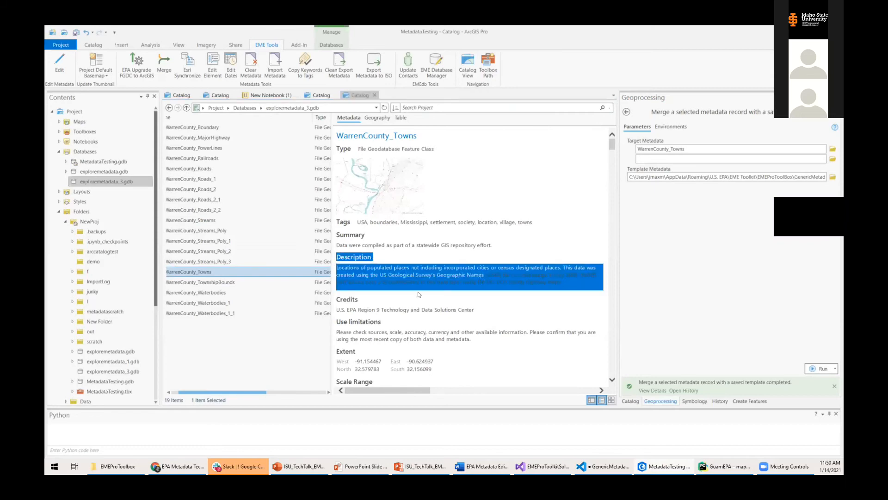
{"action": "left_click", "coordinate": [434, 290]}
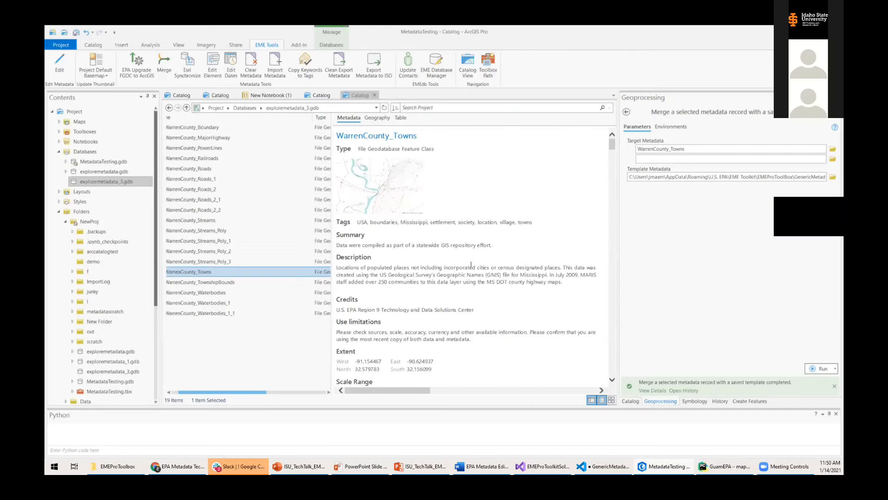
{"action": "scroll", "coordinate": [468, 261], "scroll_direction": "down", "scroll_amount": 3}
{"action": "left_click_drag", "start_coordinate": [341, 228], "coordinate": [381, 244]}
{"action": "left_click", "coordinate": [357, 217]}
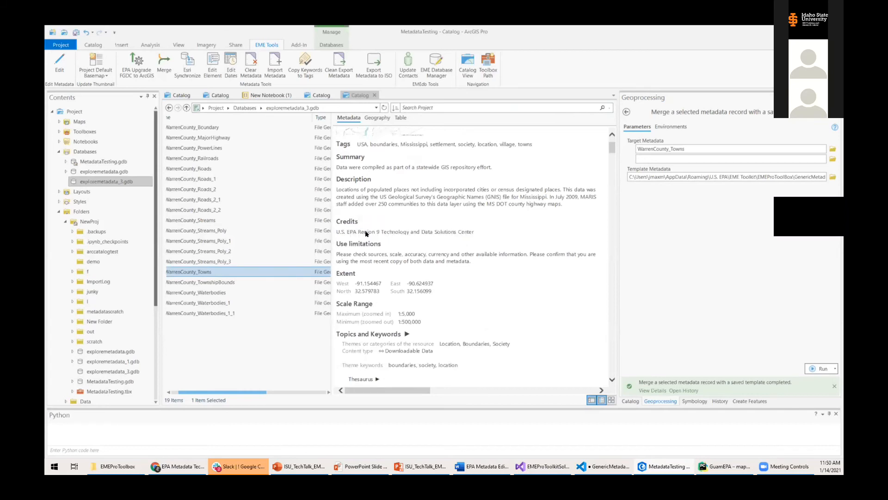
{"action": "left_click_drag", "start_coordinate": [245, 392], "coordinate": [227, 391]}
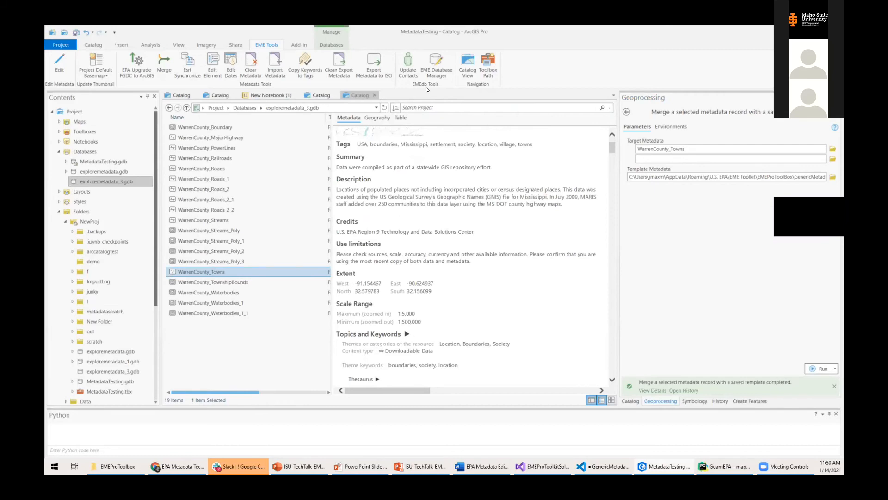
{"action": "left_click_drag", "start_coordinate": [330, 179], "coordinate": [301, 184]}
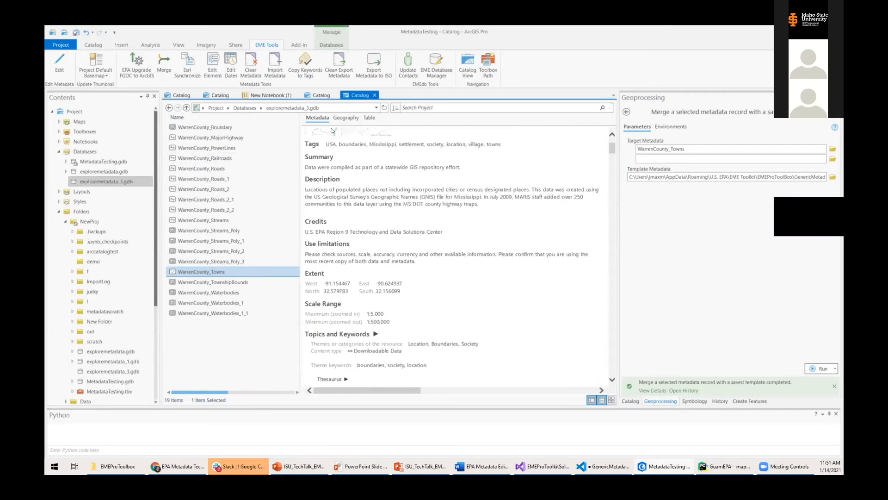
Browse the TownshipBounds, Waterbodies and Streams_Poly metadata, then edit WarrenCounty_Streams_Poly's metadata.
{"action": "right_click", "coordinate": [216, 272]}
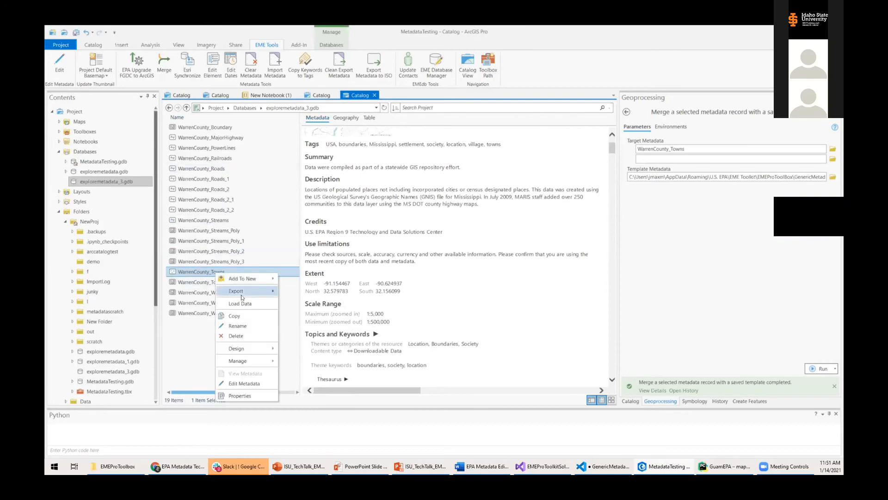
{"action": "left_click", "coordinate": [190, 281]}
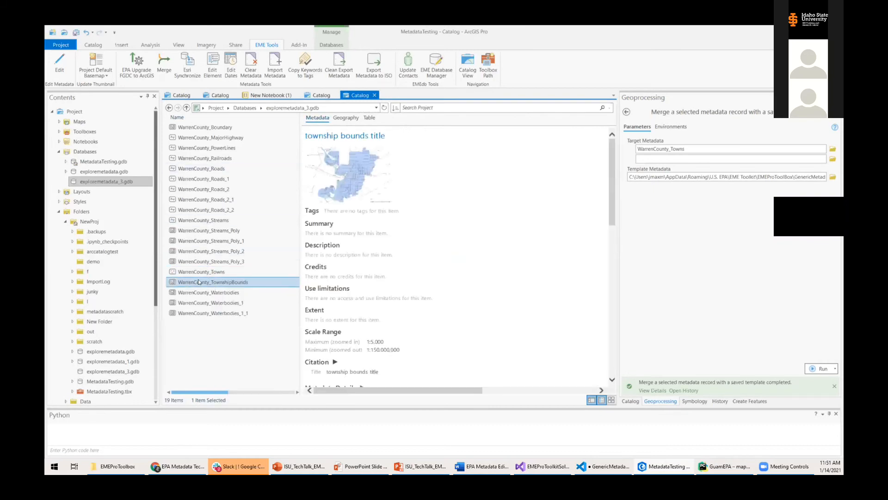
{"action": "left_click", "coordinate": [201, 289]}
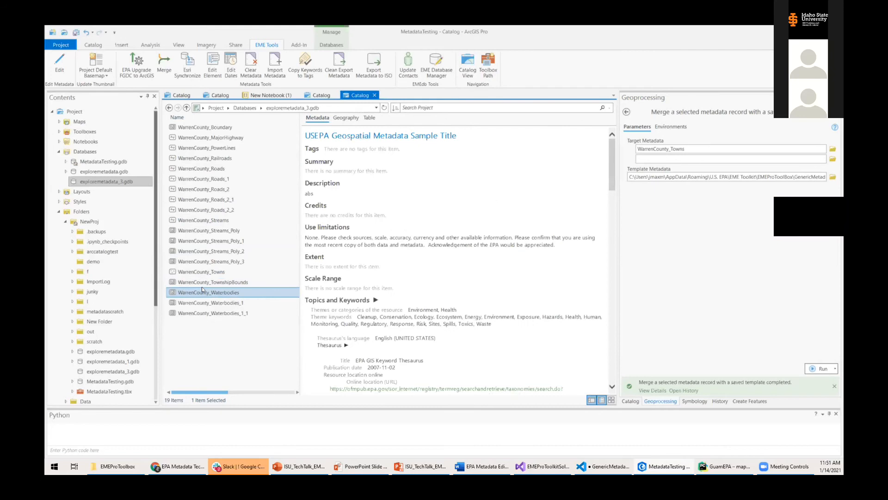
{"action": "left_click", "coordinate": [224, 232]}
{"action": "right_click", "coordinate": [226, 230]}
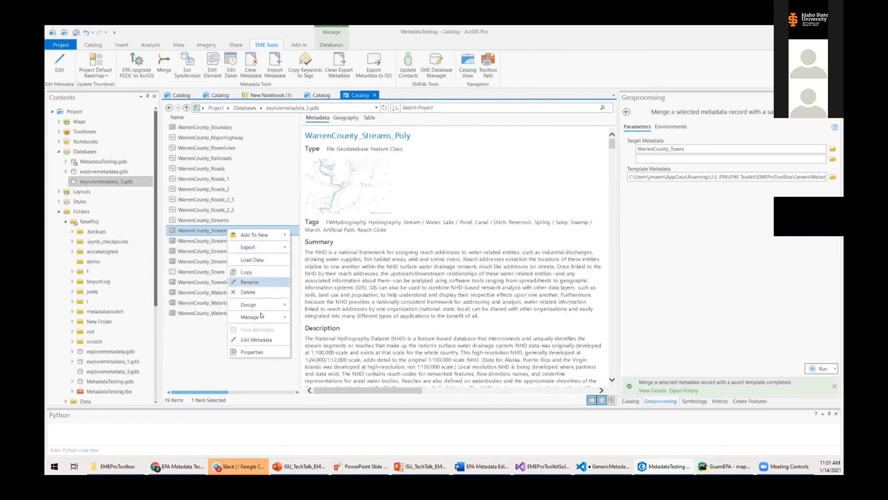
{"action": "left_click", "coordinate": [265, 338]}
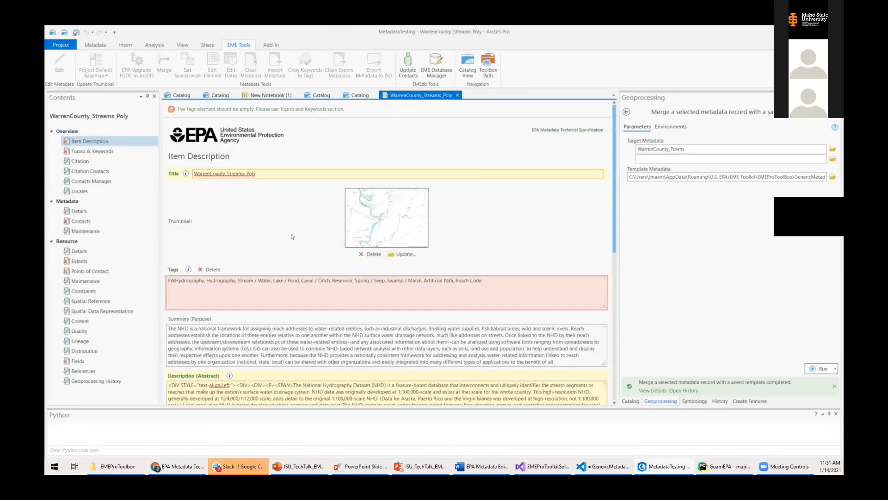
Load an EPA Directory contact into Streams_Poly's metadata contacts and run Update Contacts.
{"action": "scroll", "coordinate": [162, 261], "scroll_direction": "down", "scroll_amount": 1}
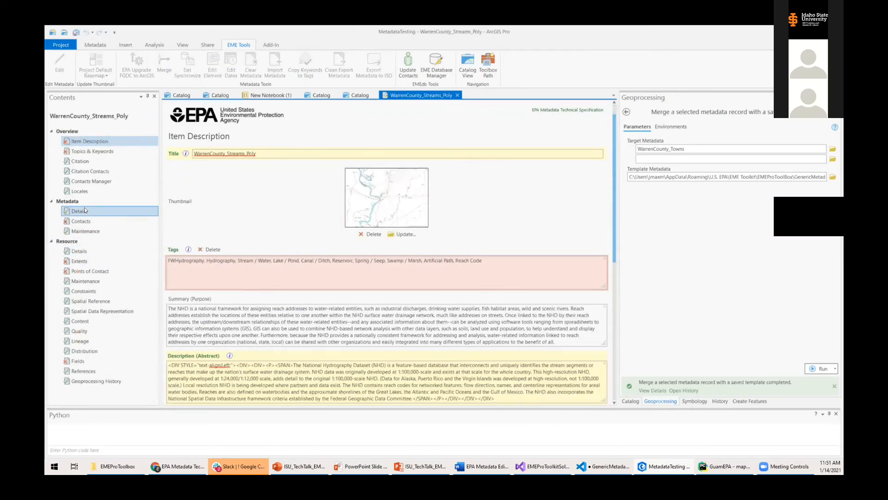
{"action": "left_click", "coordinate": [83, 221]}
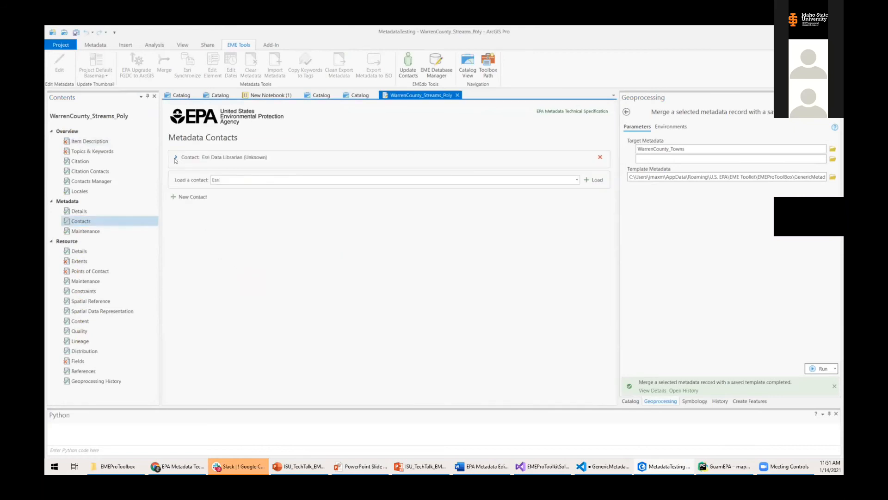
{"action": "left_click", "coordinate": [176, 158]}
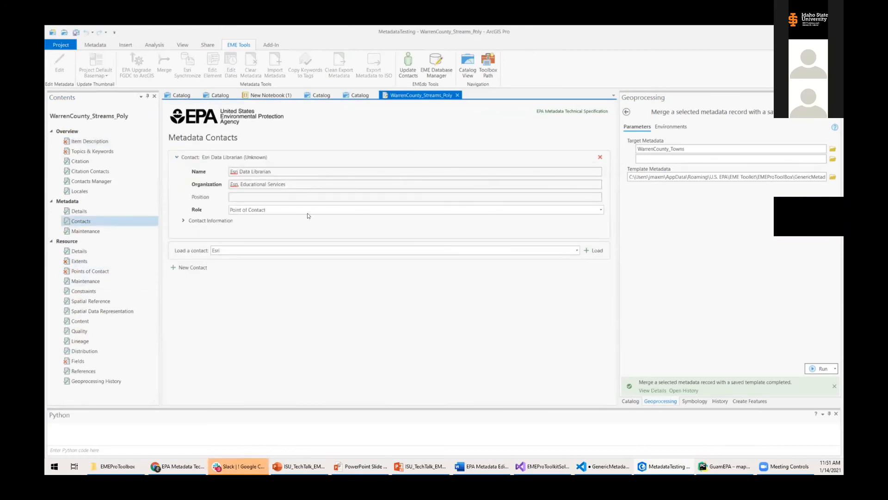
{"action": "left_click", "coordinate": [577, 250]}
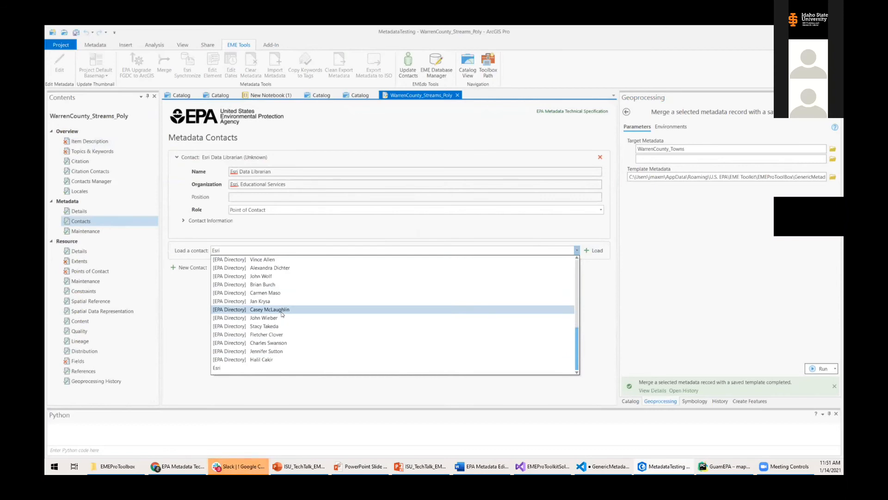
{"action": "left_click", "coordinate": [268, 334]}
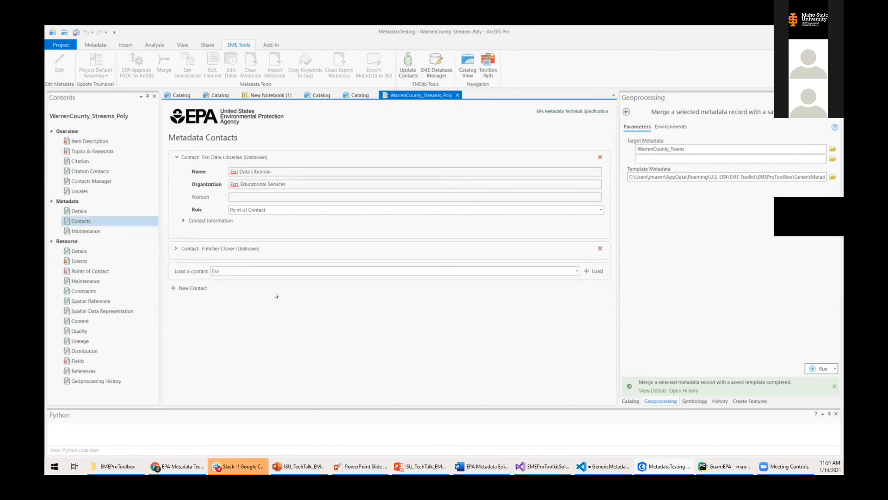
{"action": "left_click", "coordinate": [175, 249]}
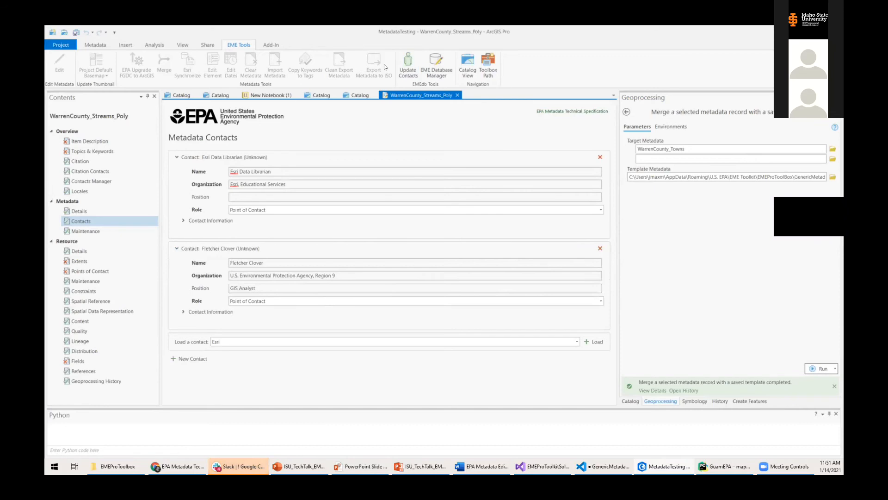
{"action": "left_click", "coordinate": [418, 71]}
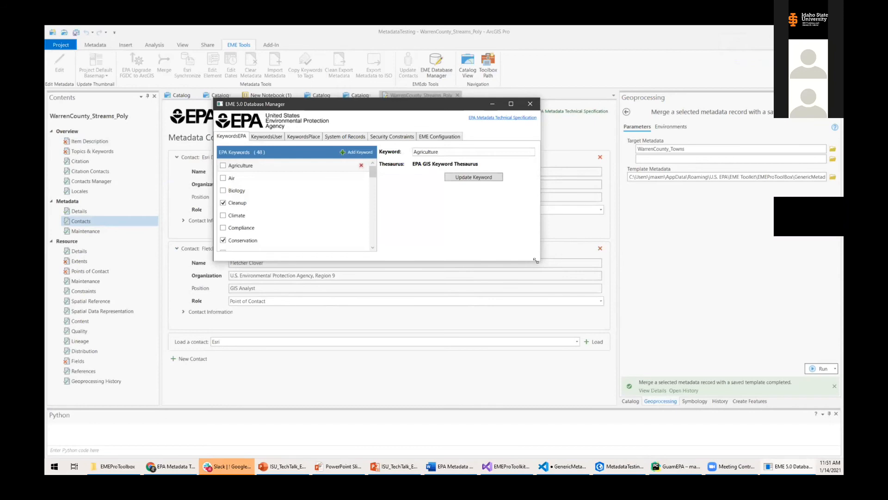
Enlarge the Database Manager and look through the user and System of Records keyword lists.
{"action": "left_click_drag", "start_coordinate": [535, 261], "coordinate": [727, 420]}
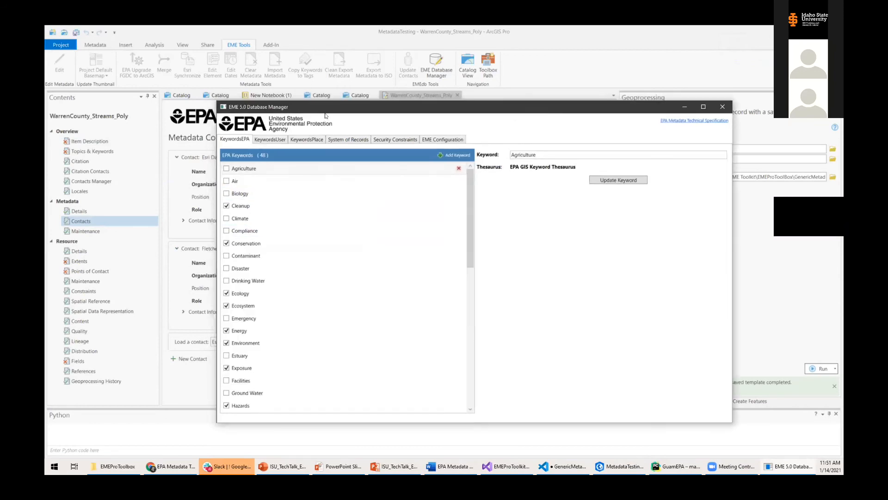
{"action": "left_click", "coordinate": [326, 121]}
{"action": "left_click", "coordinate": [299, 120]}
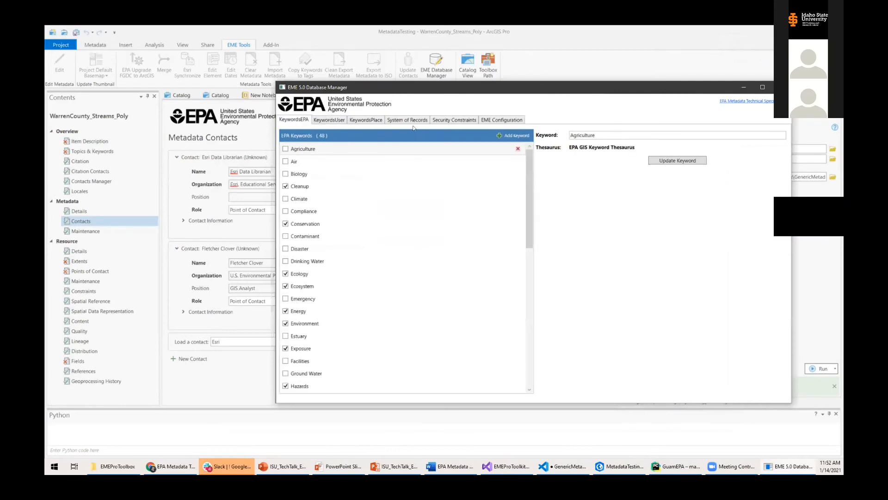
{"action": "left_click", "coordinate": [408, 120]}
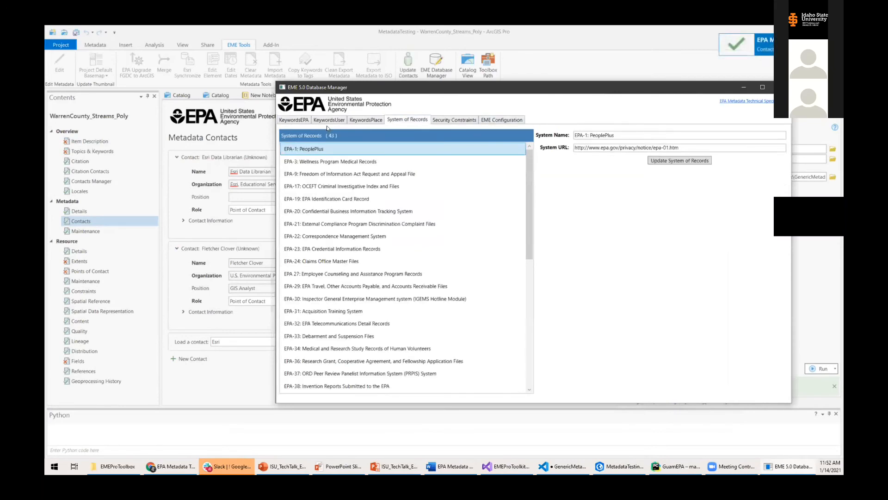
{"action": "left_click", "coordinate": [295, 121]}
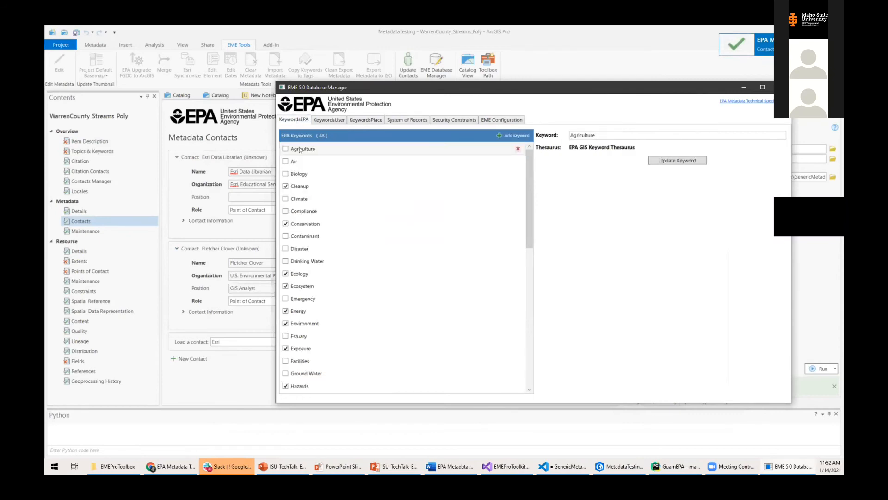
Check the Climate, Compliance, Biology, Air, Agriculture, Contaminant, Disaster and Drinking Water EPA keywords.
{"action": "left_click", "coordinate": [286, 198]}
{"action": "left_click", "coordinate": [285, 211]}
{"action": "left_click", "coordinate": [285, 174]}
{"action": "left_click", "coordinate": [286, 161]}
{"action": "left_click", "coordinate": [285, 149]}
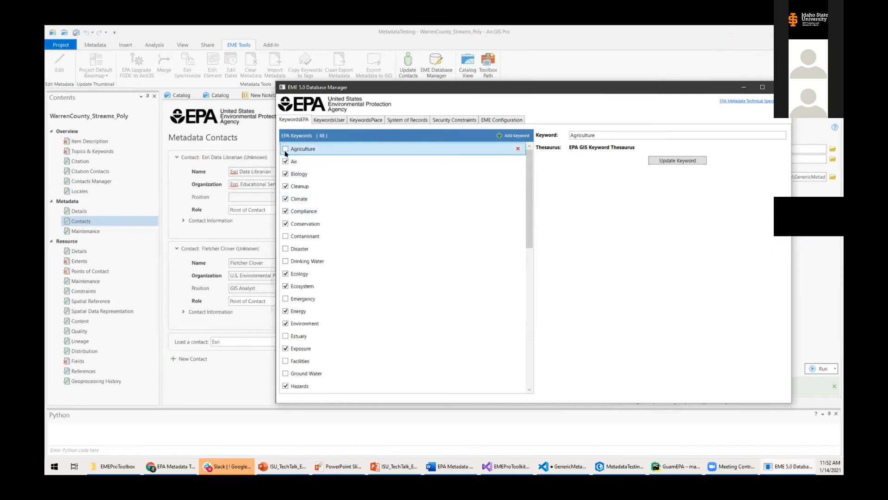
{"action": "left_click", "coordinate": [285, 236]}
{"action": "left_click", "coordinate": [285, 248]}
{"action": "left_click", "coordinate": [286, 261]}
{"action": "scroll", "coordinate": [368, 317], "scroll_direction": "down", "scroll_amount": 5}
{"action": "scroll", "coordinate": [366, 311], "scroll_direction": "up", "scroll_amount": 5}
Rename the Agriculture keyword to lowercase 'agriculture' with Update Keyword.
{"action": "left_click_drag", "start_coordinate": [606, 135], "coordinate": [542, 137]}
{"action": "type", "text": "algriculture"}
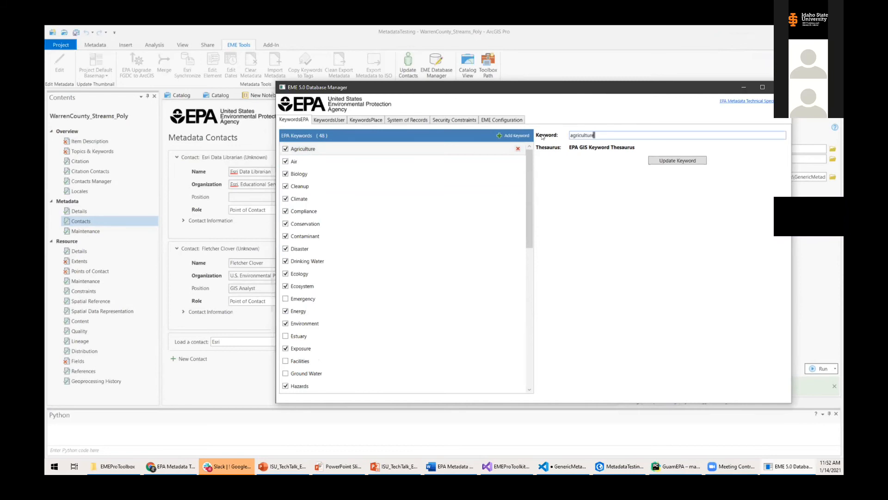
{"action": "left_click", "coordinate": [652, 218]}
{"action": "left_click", "coordinate": [195, 132]}
Add an EPA Keywords section to Streams_Poly's Topics & Keywords, with Place Keywords expanded.
{"action": "left_click", "coordinate": [108, 152]}
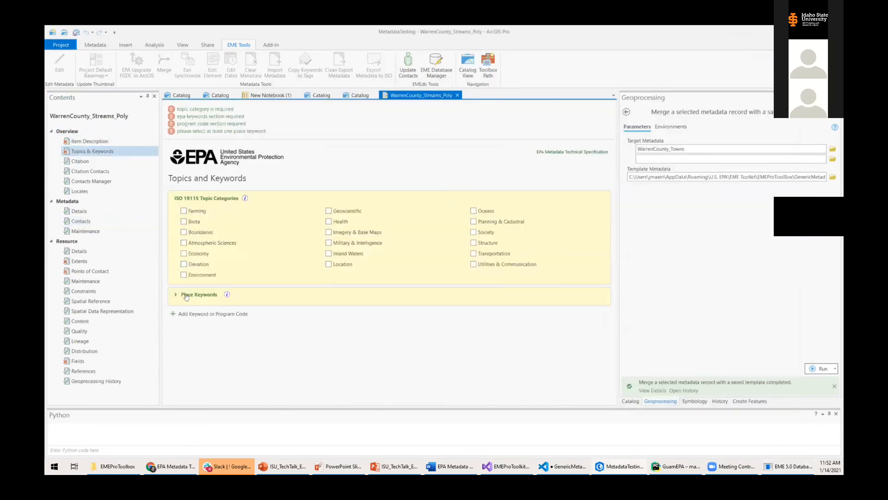
{"action": "left_click", "coordinate": [223, 301]}
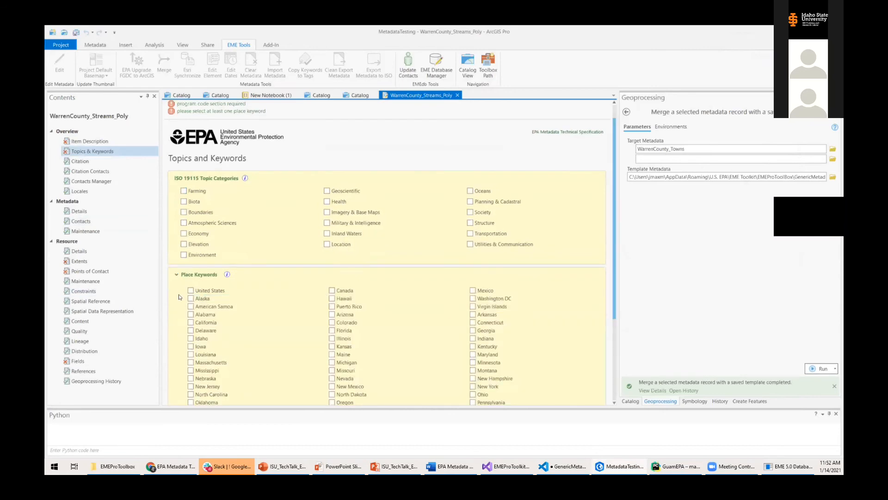
{"action": "scroll", "coordinate": [223, 301], "scroll_direction": "down", "scroll_amount": 5}
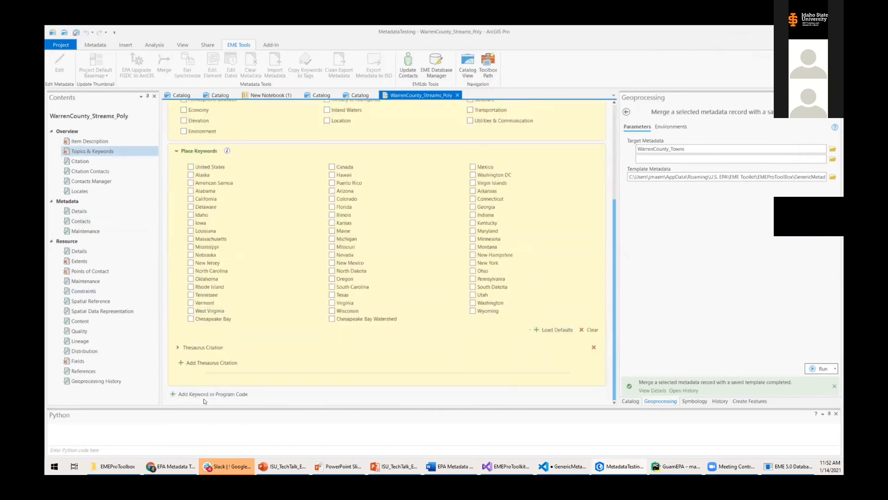
{"action": "left_click", "coordinate": [286, 394]}
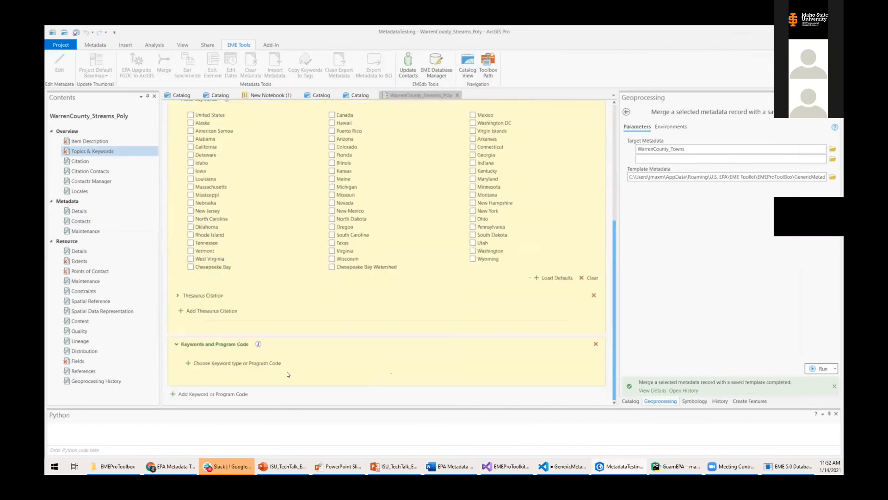
{"action": "scroll", "coordinate": [287, 372], "scroll_direction": "down", "scroll_amount": 1}
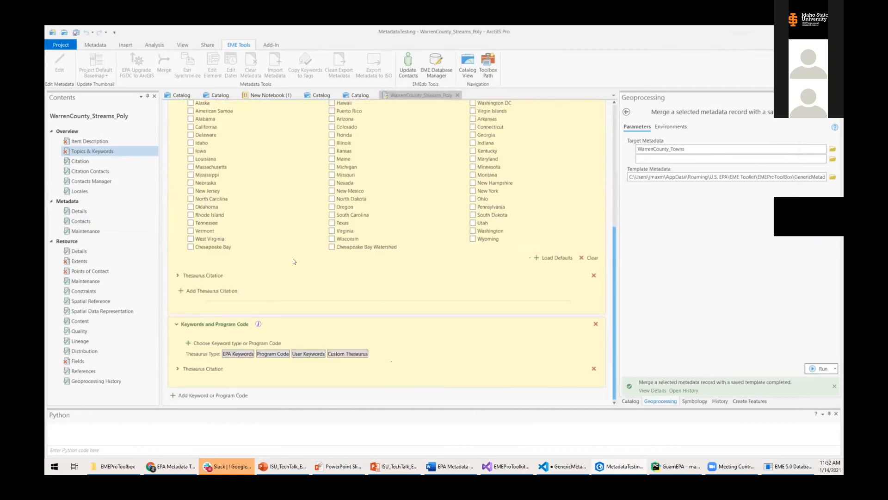
{"action": "left_click", "coordinate": [244, 350]}
Load the default place keywords and review the checked EPA keywords.
{"action": "scroll", "coordinate": [399, 340], "scroll_direction": "down", "scroll_amount": 3}
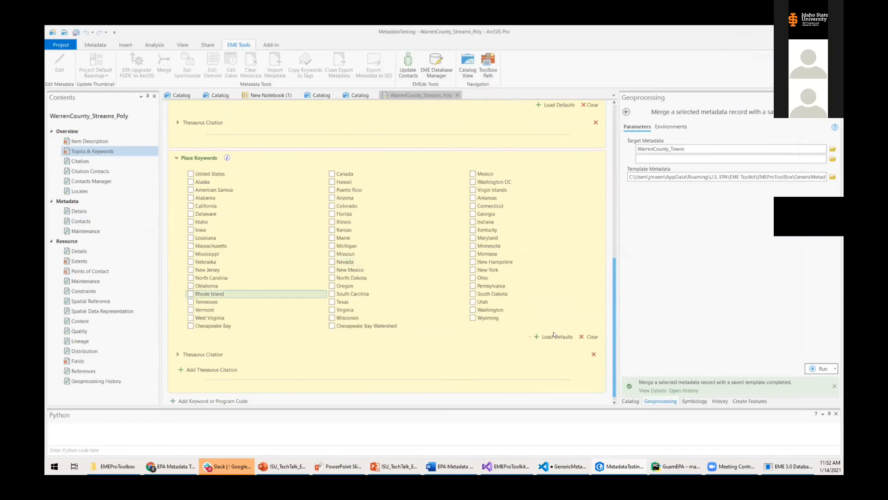
{"action": "left_click", "coordinate": [556, 336]}
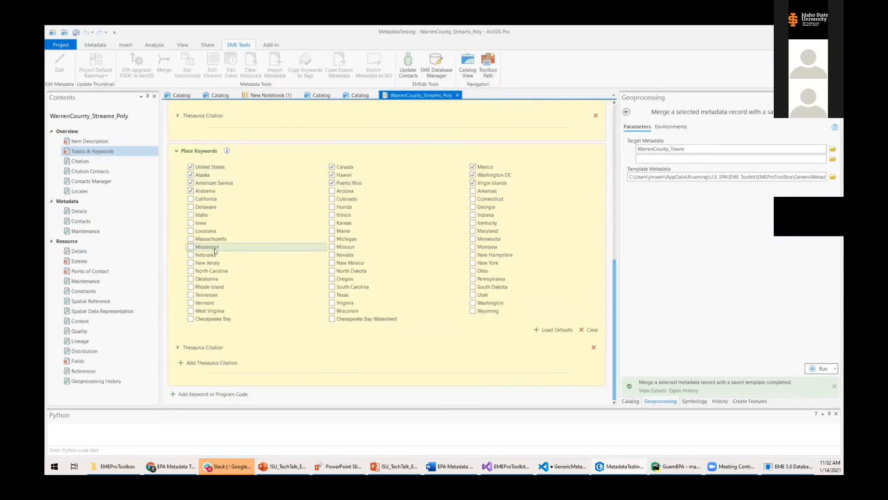
{"action": "scroll", "coordinate": [367, 311], "scroll_direction": "up", "scroll_amount": 3}
{"action": "scroll", "coordinate": [365, 309], "scroll_direction": "up", "scroll_amount": 4}
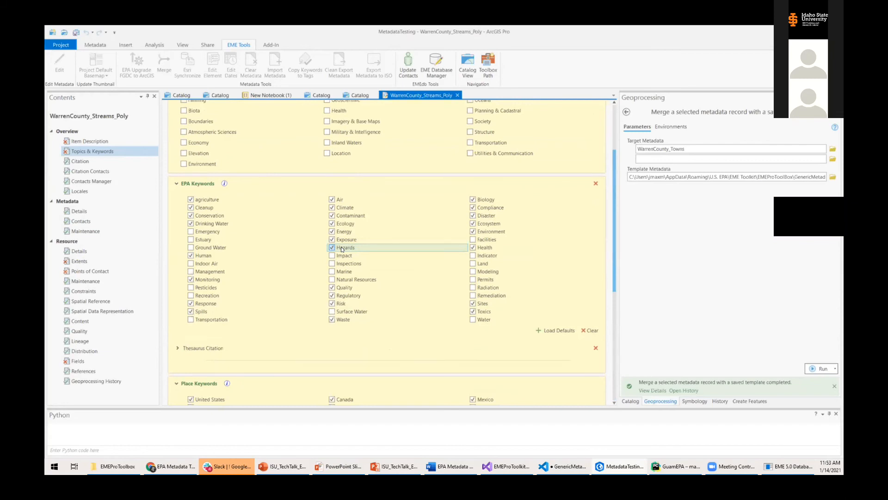
{"action": "scroll", "coordinate": [420, 292], "scroll_direction": "up", "scroll_amount": 5}
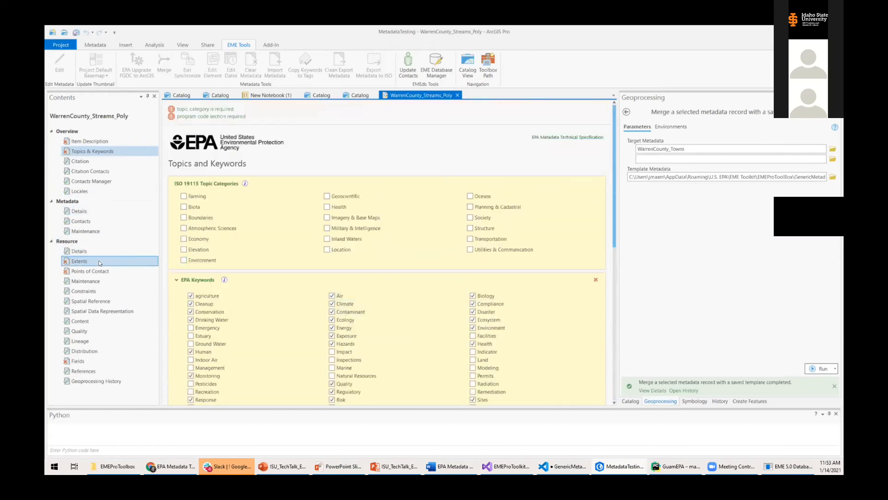
{"action": "left_click", "coordinate": [139, 260]}
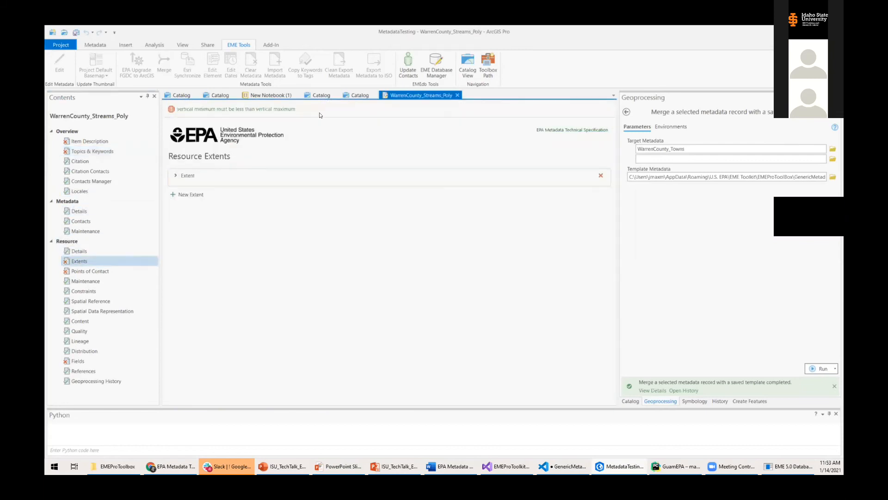
Open WarrenCounty_Waterbodies_1's metadata for editing from the geodatabase catalog.
{"action": "left_click", "coordinate": [88, 359]}
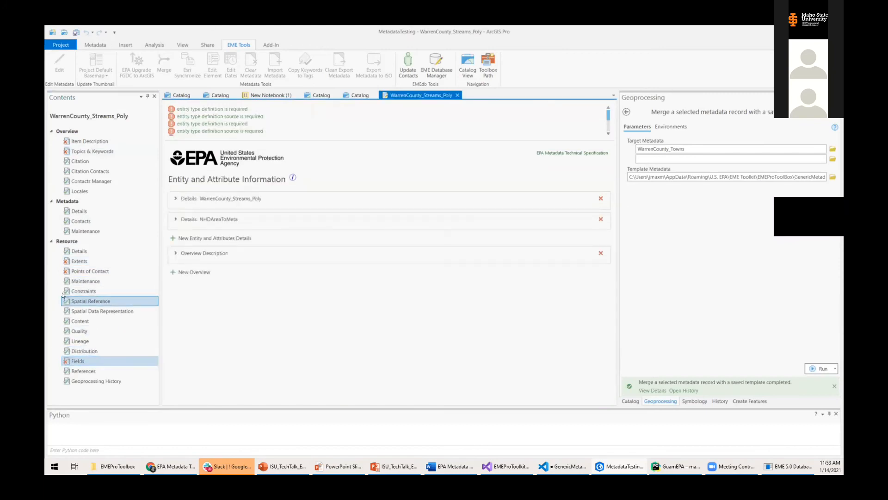
{"action": "left_click", "coordinate": [346, 95]}
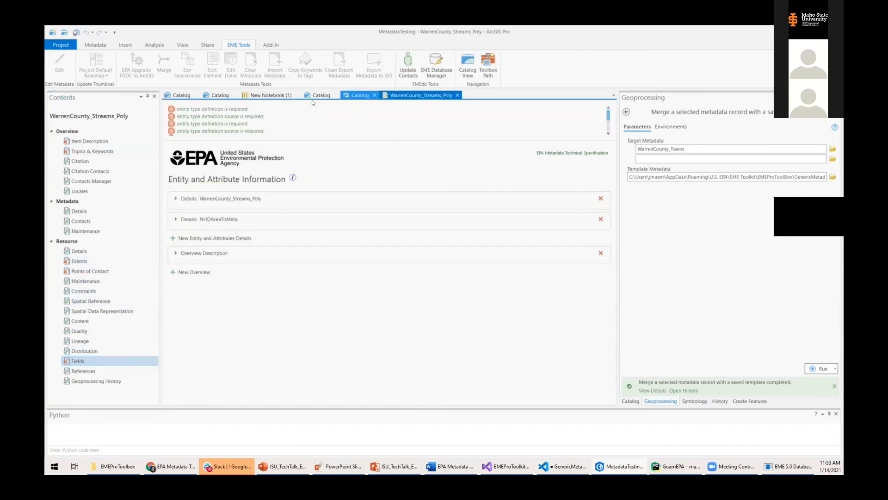
{"action": "left_click", "coordinate": [231, 303]}
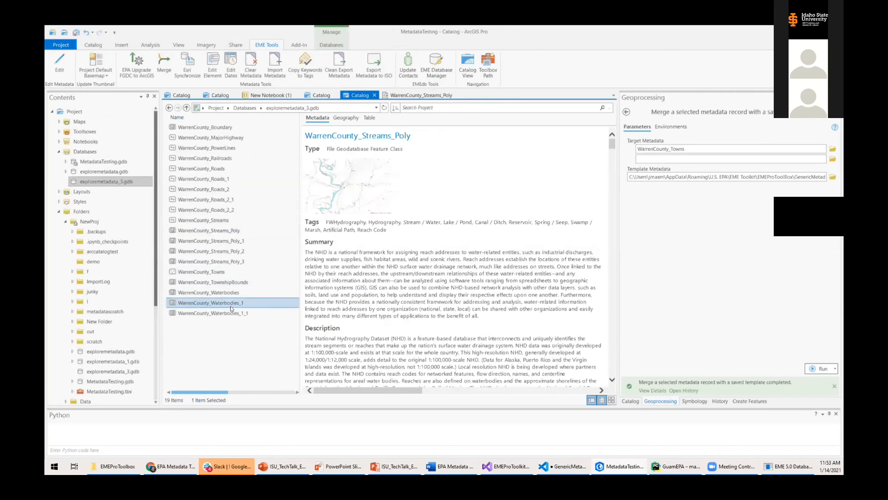
{"action": "right_click", "coordinate": [235, 304]}
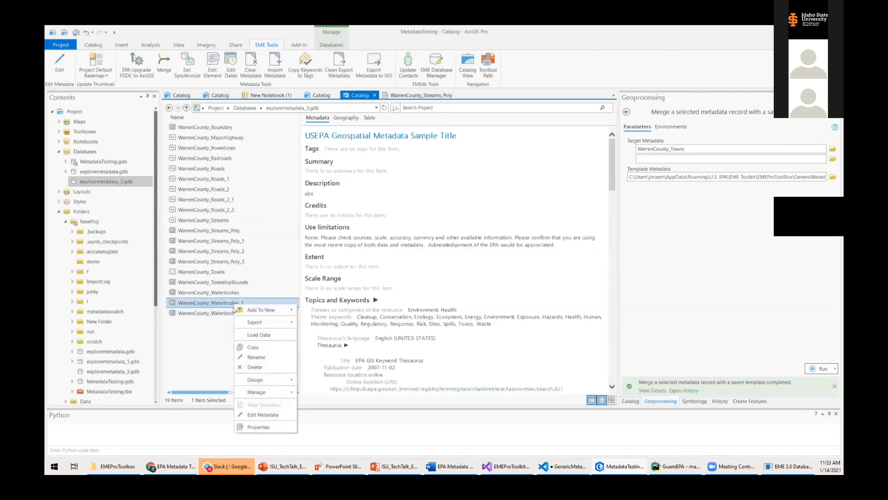
{"action": "left_click", "coordinate": [263, 415]}
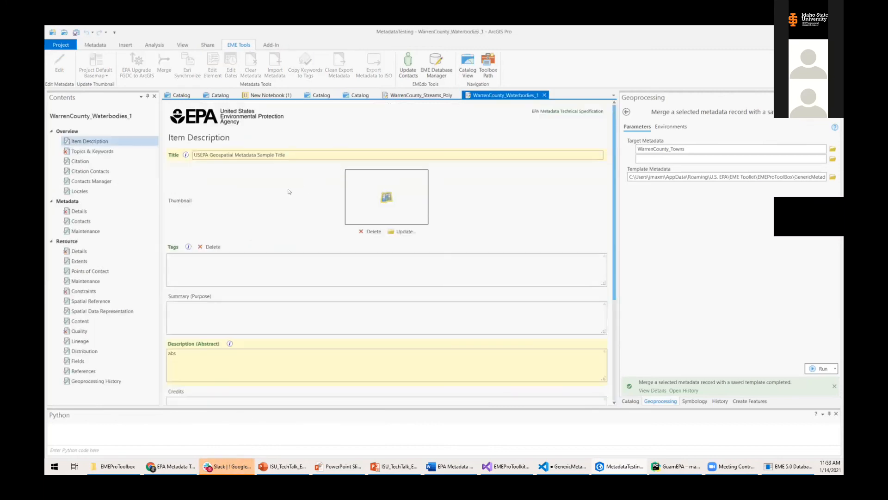
Delete the Keywords and Program Code section from Waterbodies_1's Topics & Keywords page.
{"action": "scroll", "coordinate": [266, 203], "scroll_direction": "down", "scroll_amount": 3}
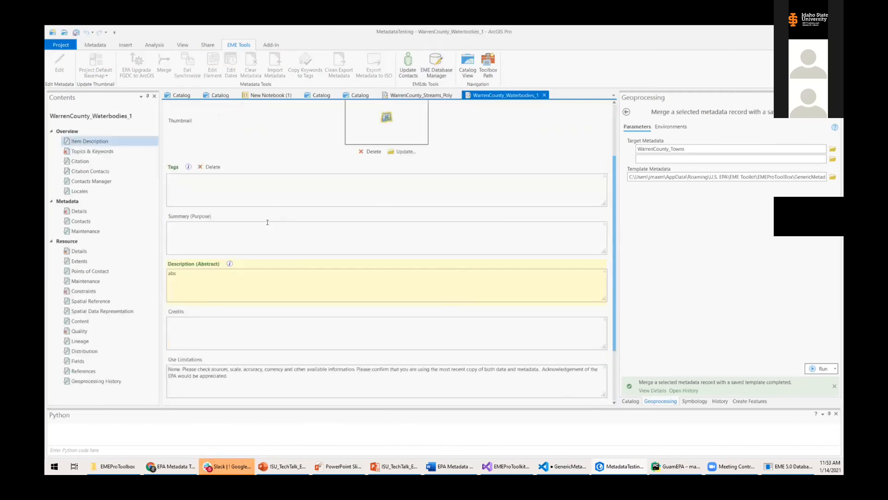
{"action": "left_click", "coordinate": [112, 150]}
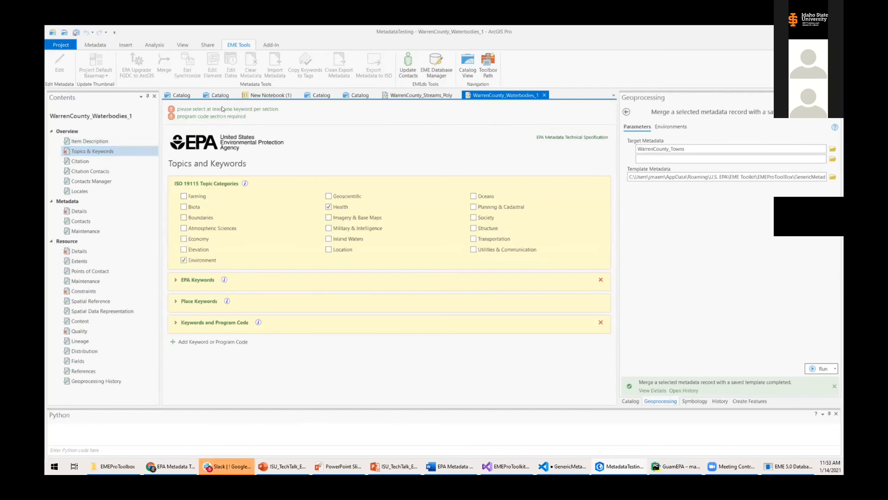
{"action": "left_click", "coordinate": [175, 279]}
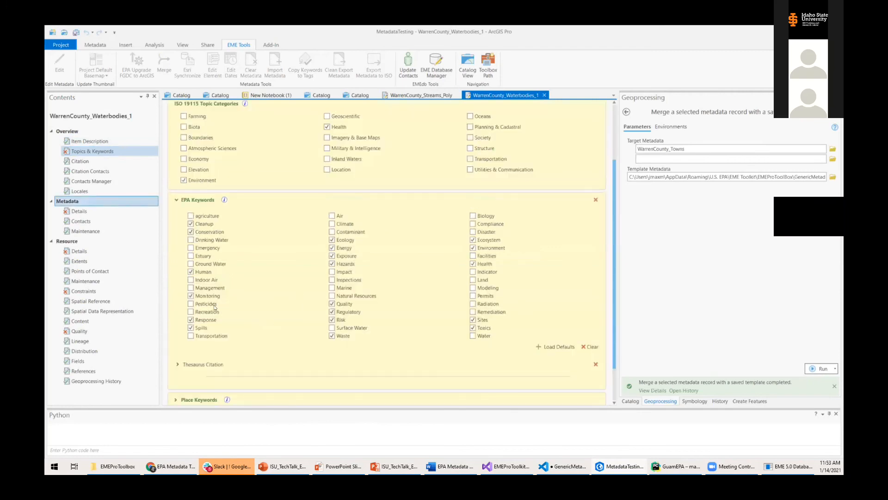
{"action": "scroll", "coordinate": [215, 362], "scroll_direction": "down", "scroll_amount": 3}
{"action": "left_click", "coordinate": [204, 354]}
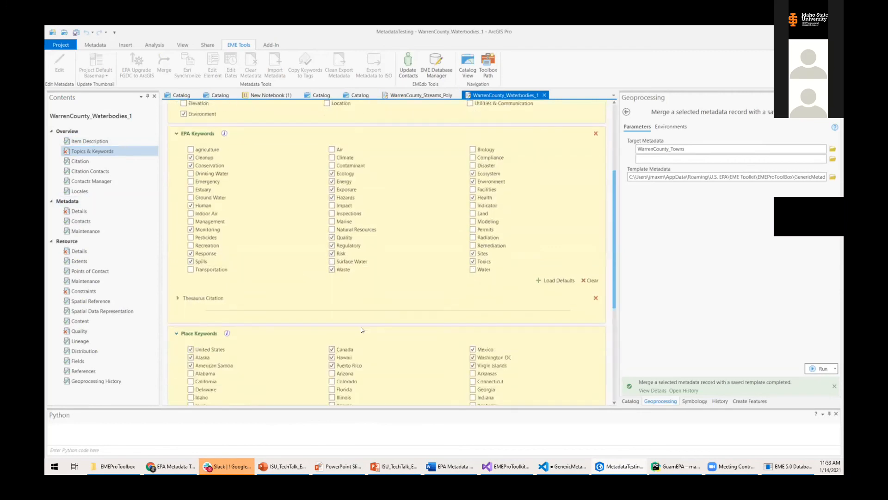
{"action": "scroll", "coordinate": [208, 357], "scroll_direction": "down", "scroll_amount": 5}
{"action": "left_click", "coordinate": [176, 375]}
{"action": "scroll", "coordinate": [175, 376], "scroll_direction": "down", "scroll_amount": 2}
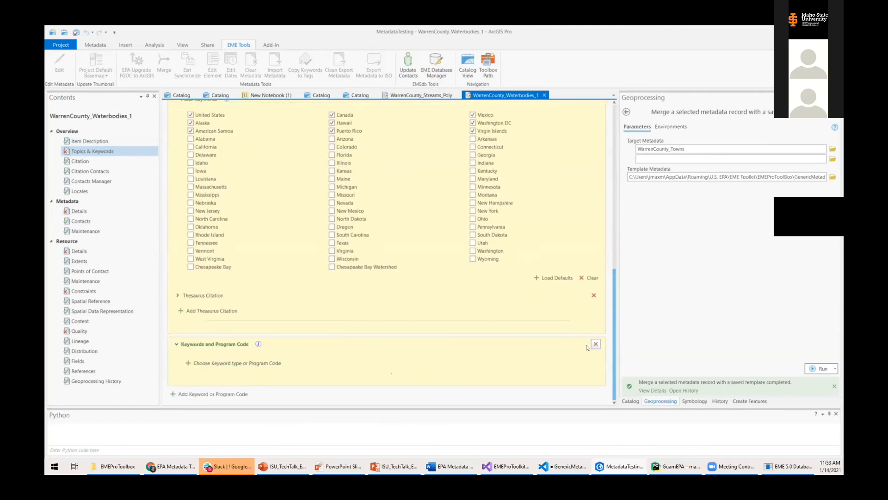
{"action": "left_click", "coordinate": [596, 344]}
{"action": "left_click", "coordinate": [470, 264]}
{"action": "scroll", "coordinate": [236, 288], "scroll_direction": "up", "scroll_amount": 10}
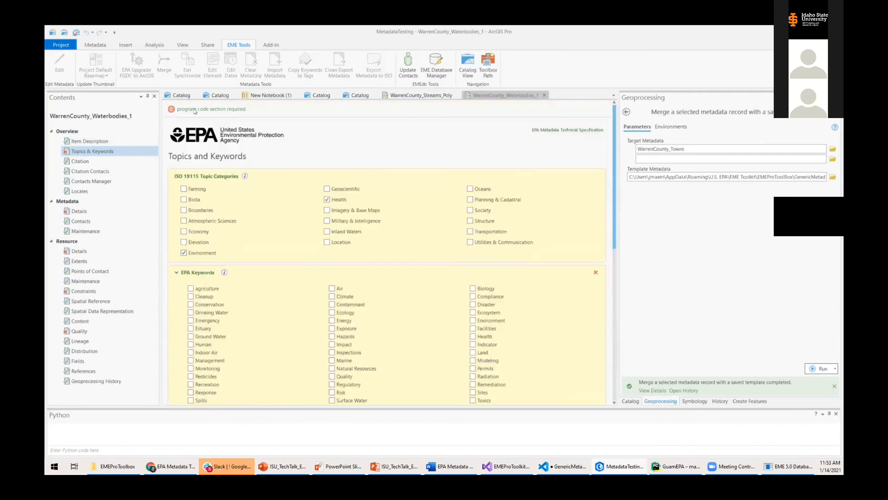
{"action": "left_click", "coordinate": [82, 291]}
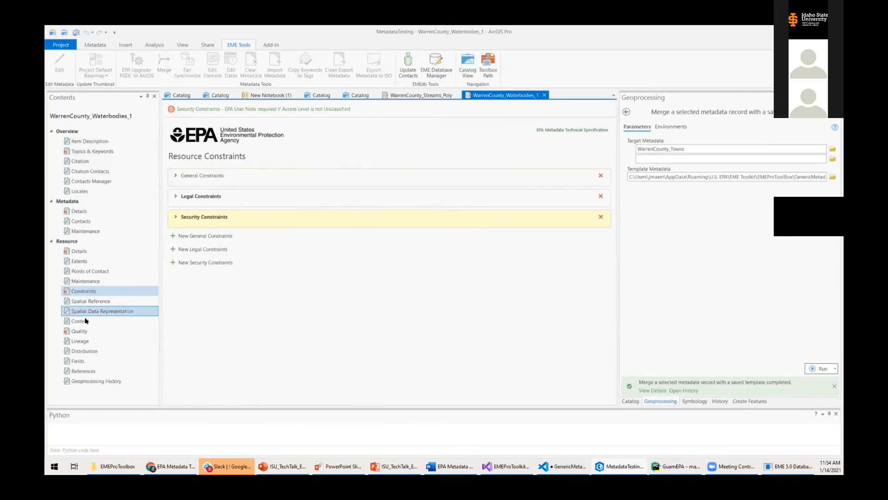
Show Waterbodies_1's Data Quality metadata page with its two reports.
{"action": "left_click", "coordinate": [79, 332]}
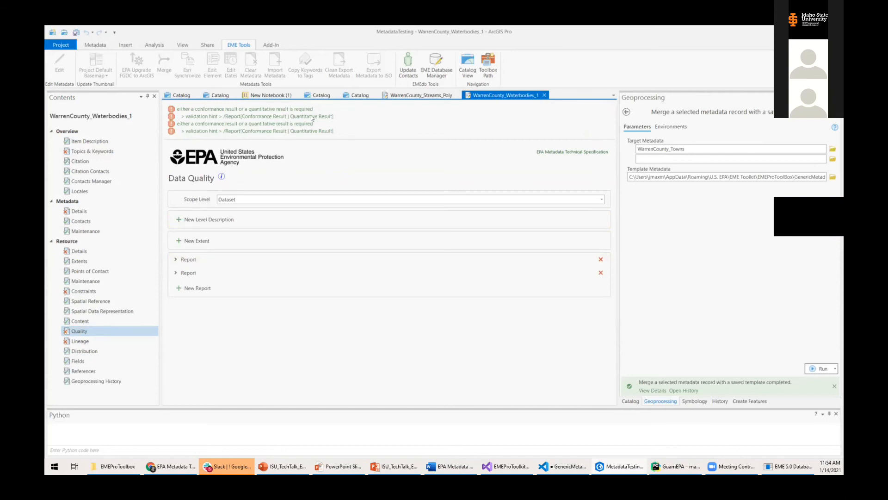
Add a new conformance result to the first (Conceptual Consistency) data quality report.
{"action": "left_click", "coordinate": [177, 260]}
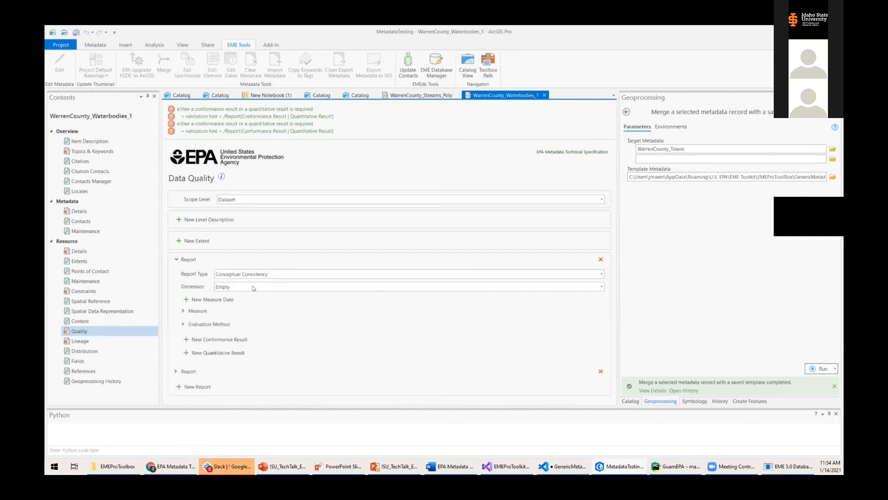
{"action": "left_click", "coordinate": [201, 340]}
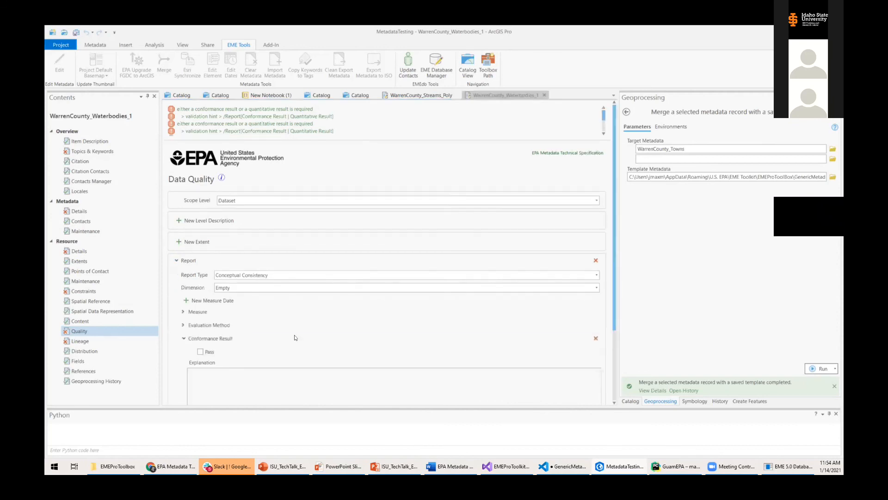
{"action": "scroll", "coordinate": [293, 331], "scroll_direction": "down", "scroll_amount": 5}
{"action": "left_click", "coordinate": [250, 278]}
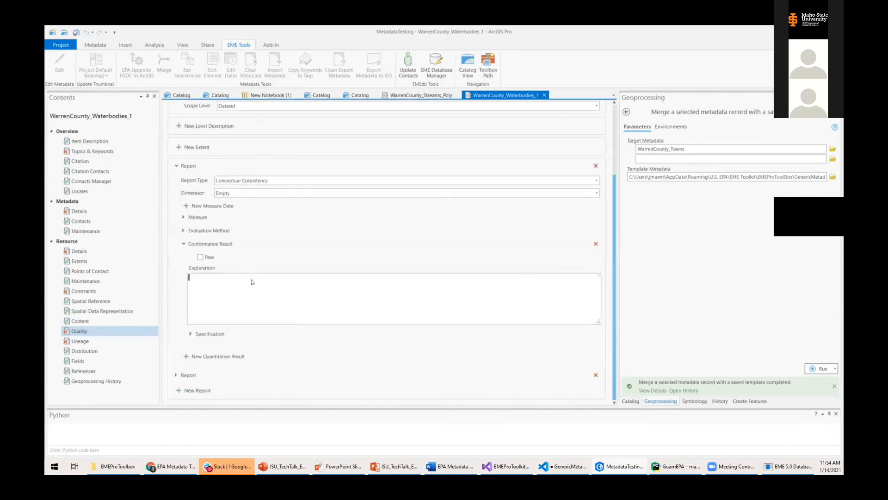
{"action": "left_click", "coordinate": [184, 243]}
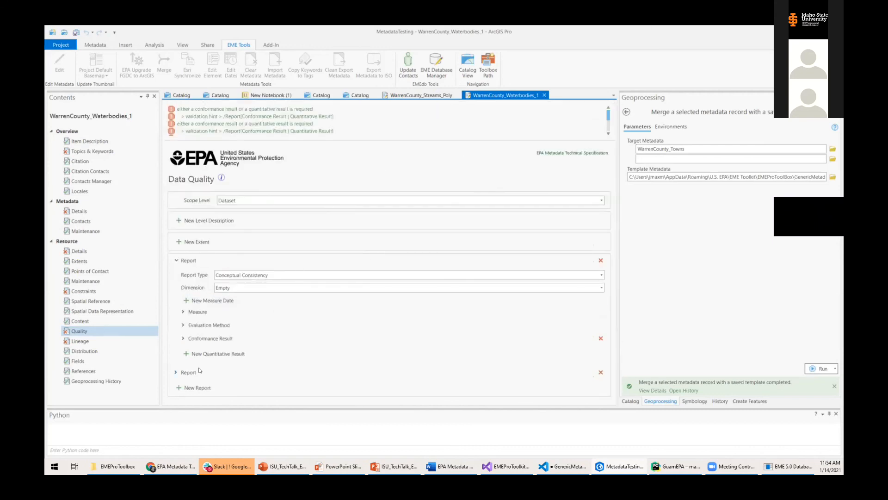
Add a quantitative result to the Completeness Omission report and collapse both reports.
{"action": "left_click", "coordinate": [176, 373]}
{"action": "scroll", "coordinate": [199, 366], "scroll_direction": "down", "scroll_amount": 2}
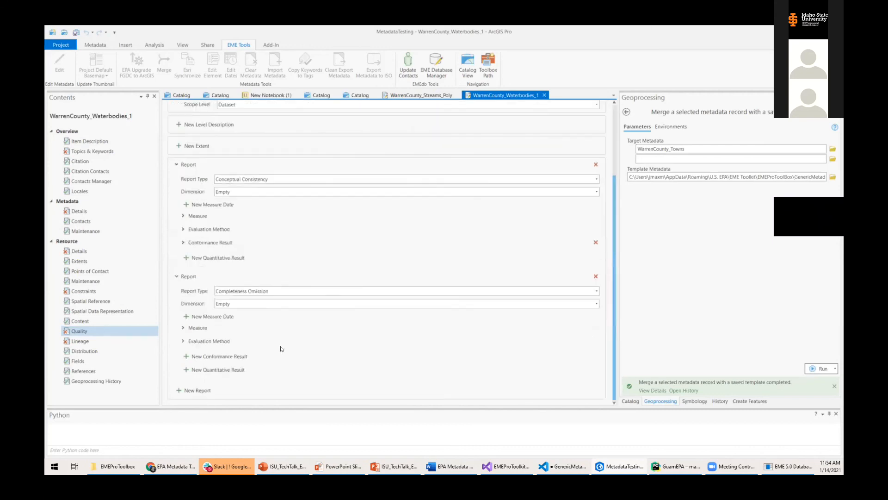
{"action": "left_click", "coordinate": [259, 370]}
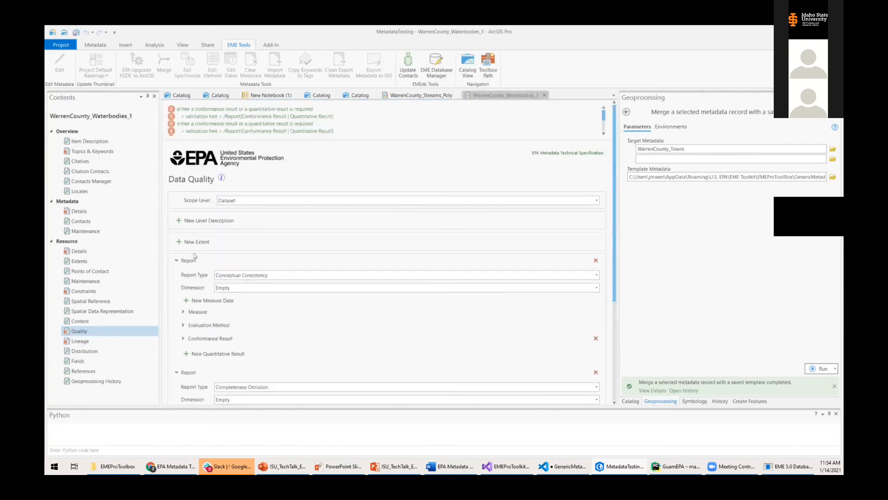
{"action": "left_click", "coordinate": [176, 261]}
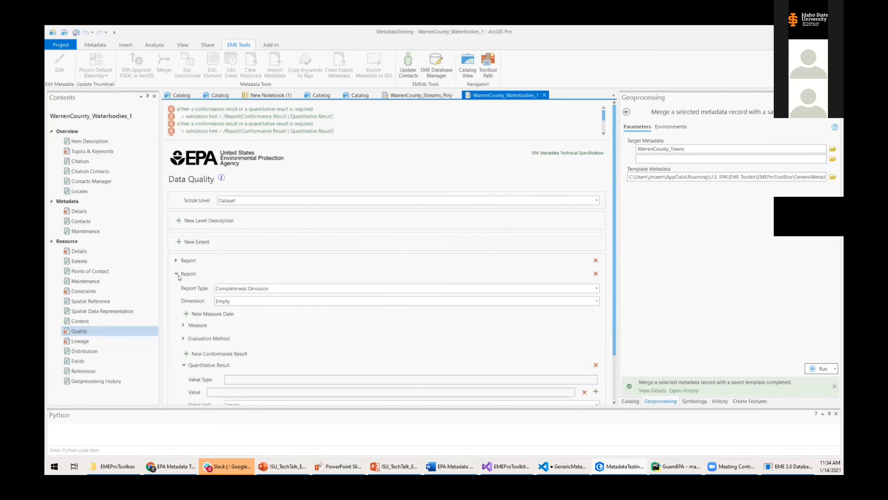
{"action": "left_click", "coordinate": [175, 274]}
{"action": "left_click_drag", "start_coordinate": [608, 116], "coordinate": [612, 130]}
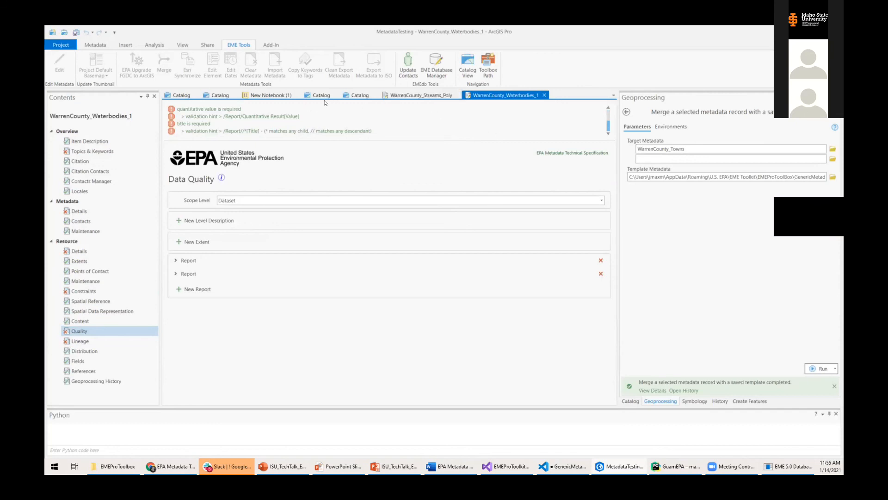
Back in the catalog, resize the Python pane and show the EPA Pro Metadata Toolbox.pyt location.
{"action": "left_click", "coordinate": [352, 96]}
{"action": "left_click_drag", "start_coordinate": [332, 135], "coordinate": [475, 256]}
{"action": "left_click", "coordinate": [475, 257]}
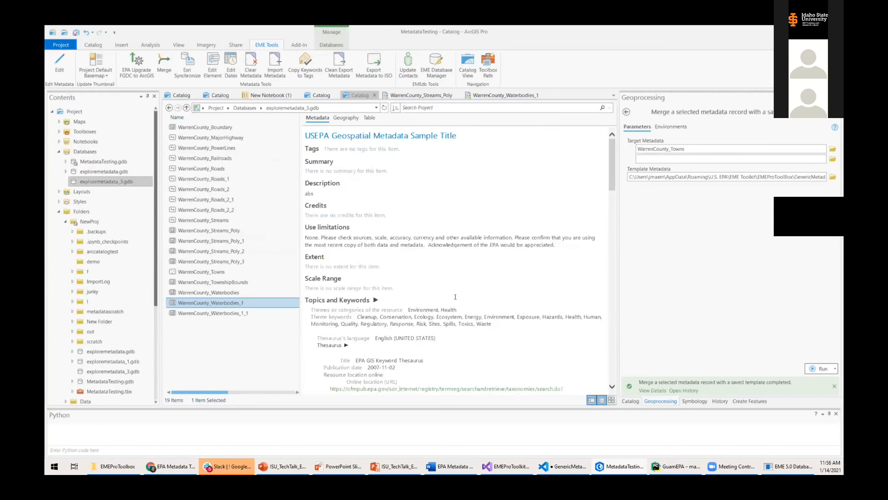
{"action": "left_click_drag", "start_coordinate": [399, 409], "coordinate": [399, 320]}
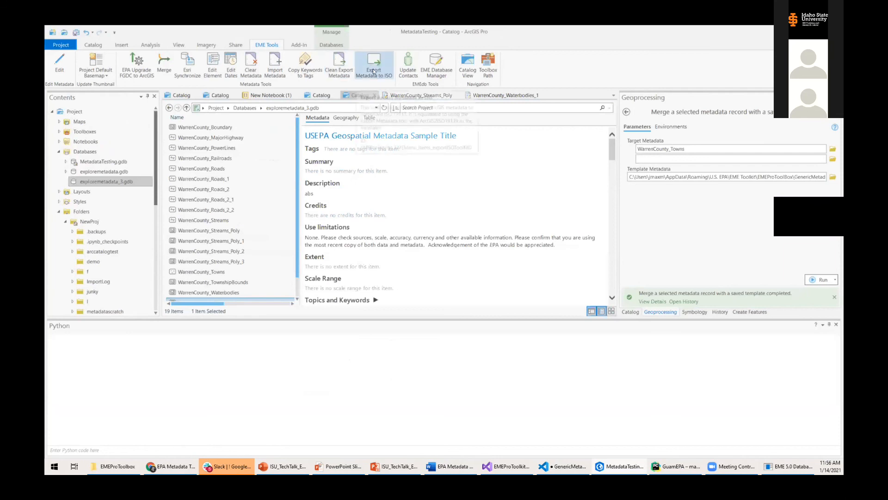
{"action": "left_click", "coordinate": [231, 445]}
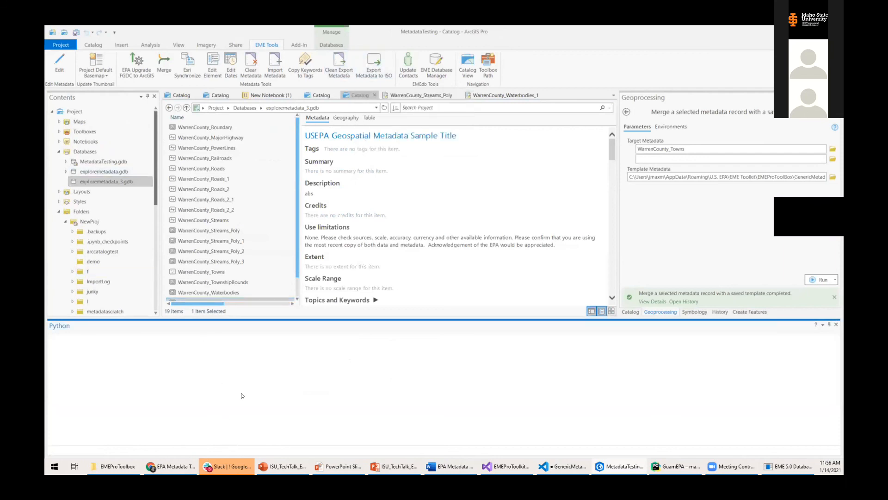
{"action": "left_click_drag", "start_coordinate": [327, 318], "coordinate": [326, 338]}
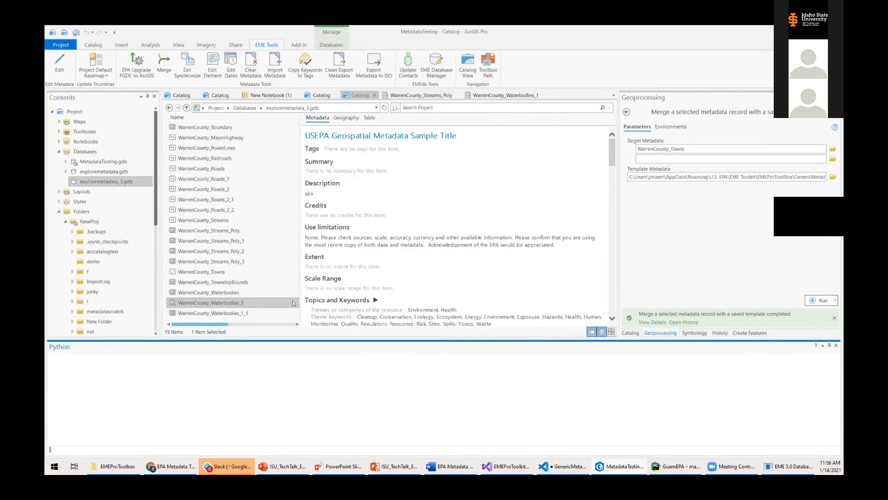
{"action": "left_click", "coordinate": [488, 65]}
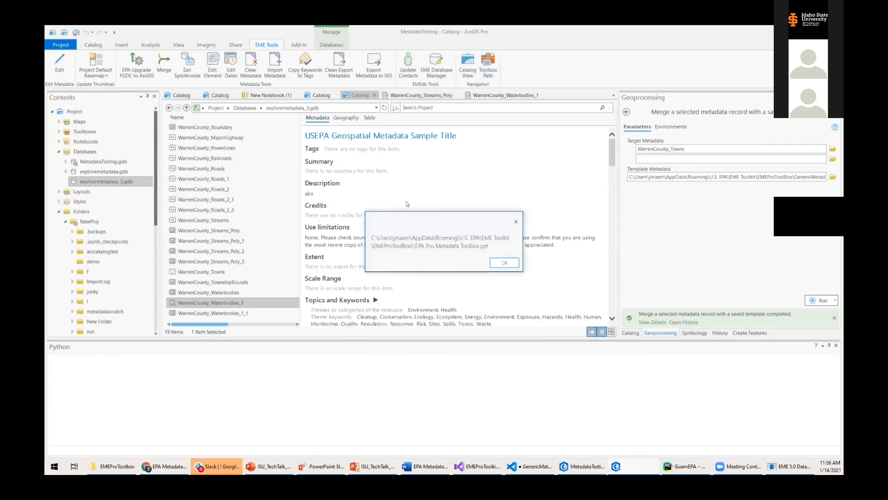